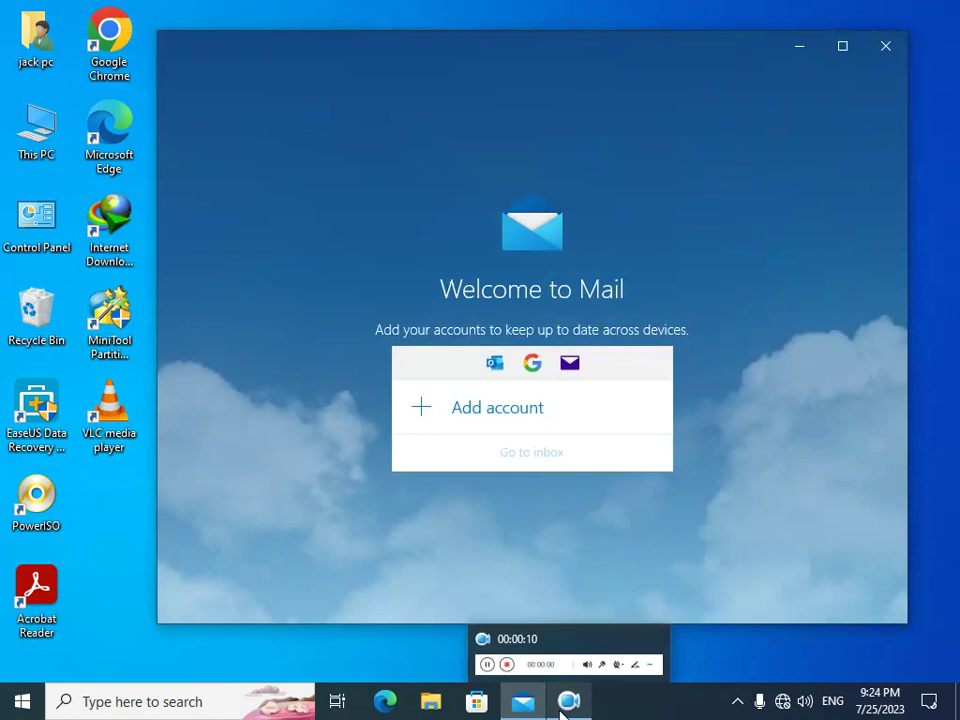
Step: Close the Mail window and open the winhiip folder inside the برامج folder on Local Disk (F:)
{"action": "left_click", "coordinate": [887, 52]}
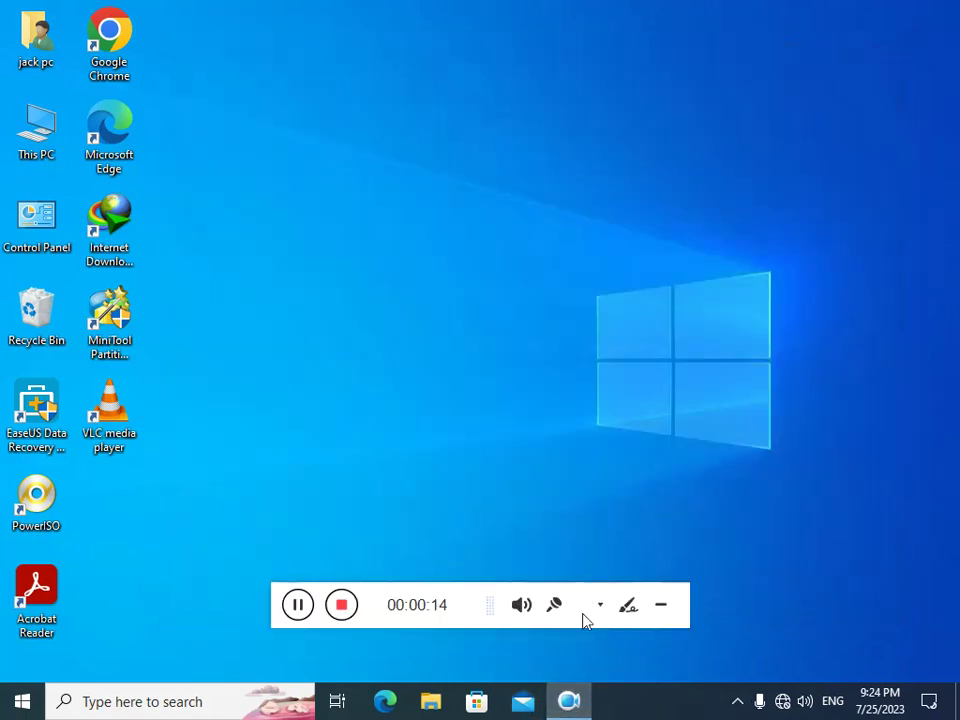
{"action": "left_click", "coordinate": [661, 607]}
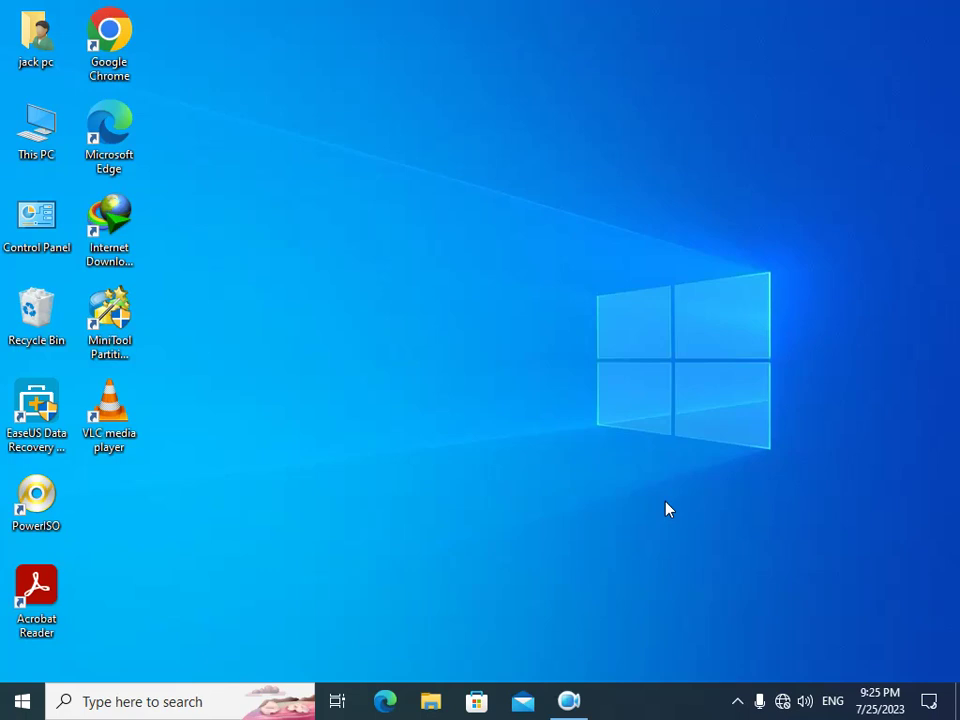
{"action": "double_click", "coordinate": [15, 120]}
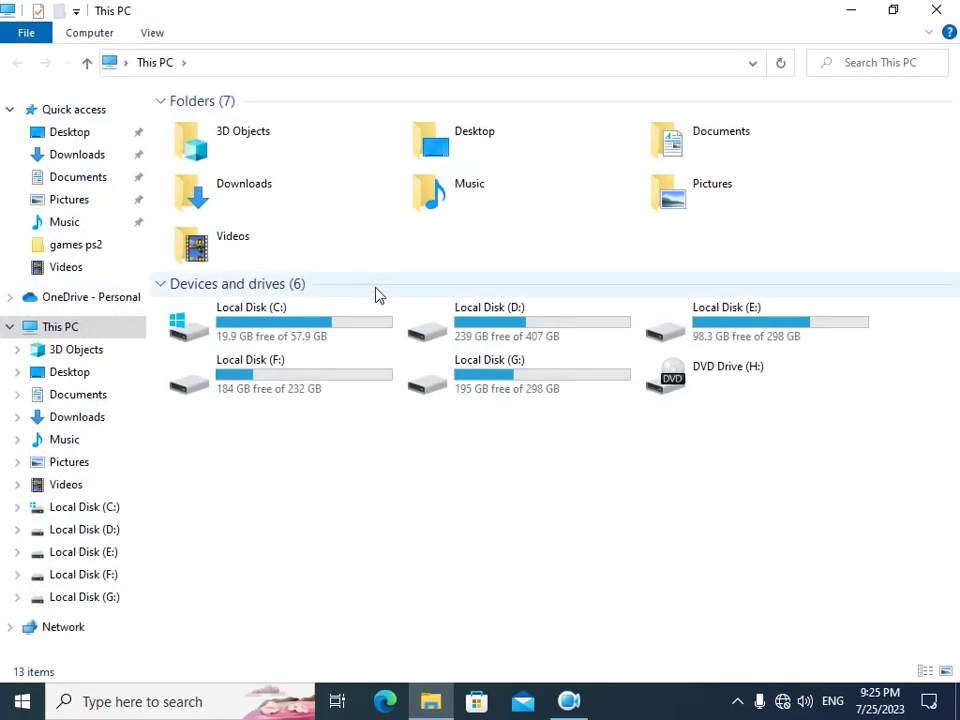
{"action": "double_click", "coordinate": [336, 380]}
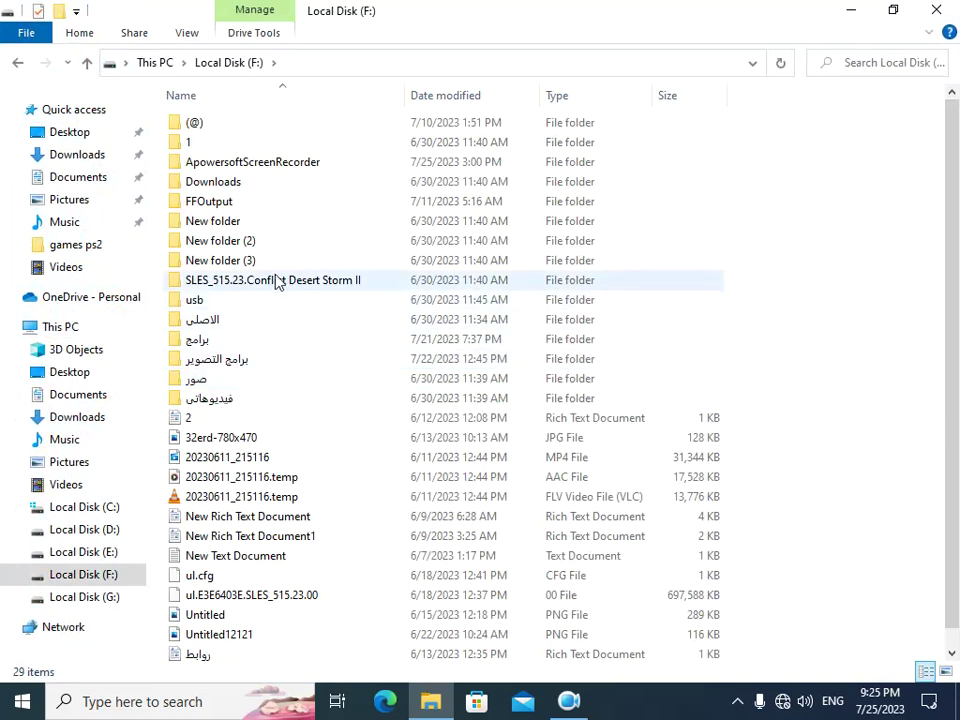
{"action": "double_click", "coordinate": [245, 340]}
{"action": "double_click", "coordinate": [190, 205]}
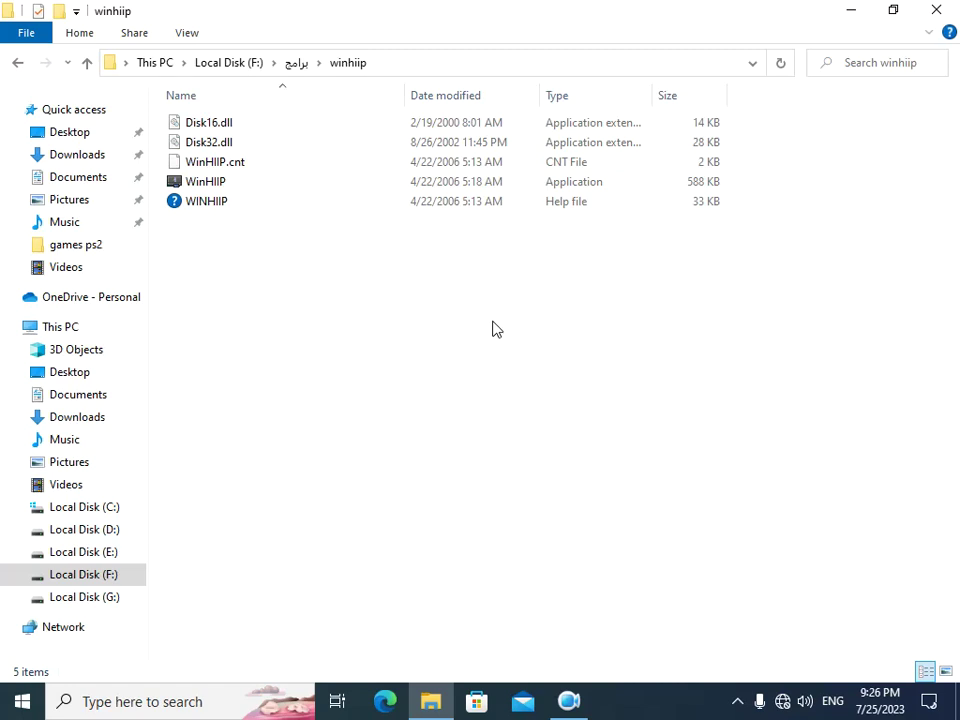
Step: View the computer's drives in a separate This PC window and check the hidden notification-area icons
{"action": "left_click", "coordinate": [845, 11]}
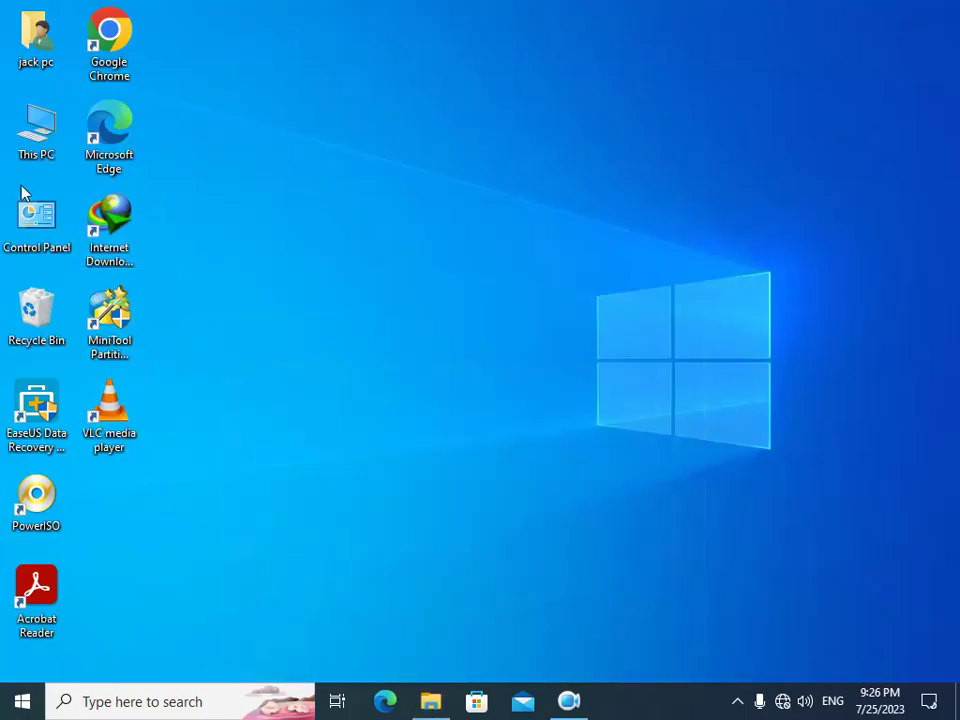
{"action": "double_click", "coordinate": [28, 140]}
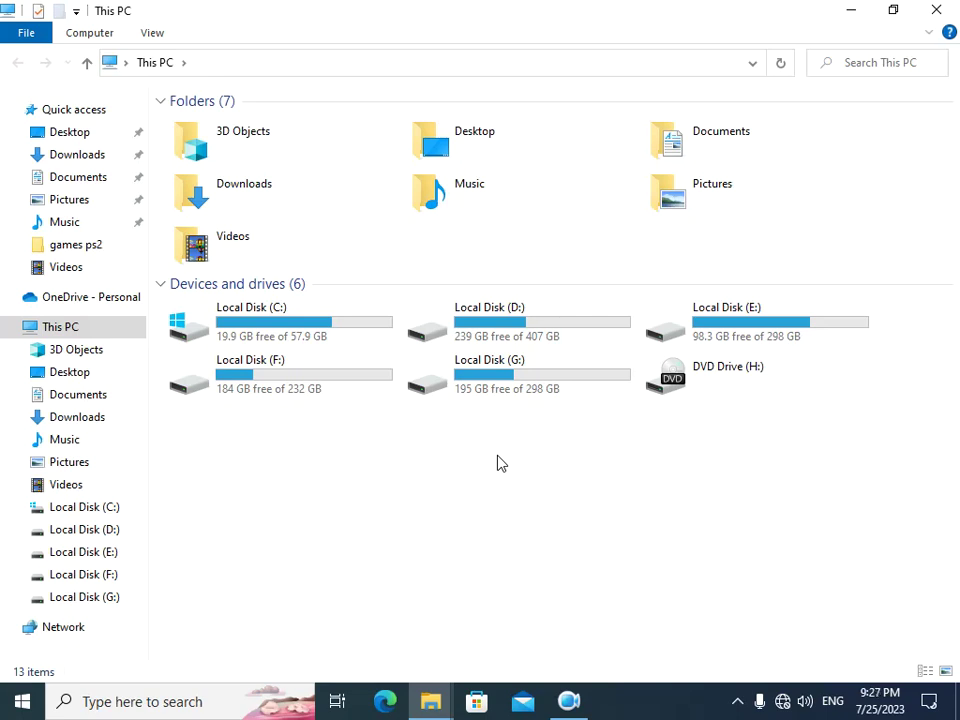
{"action": "left_click", "coordinate": [738, 703]}
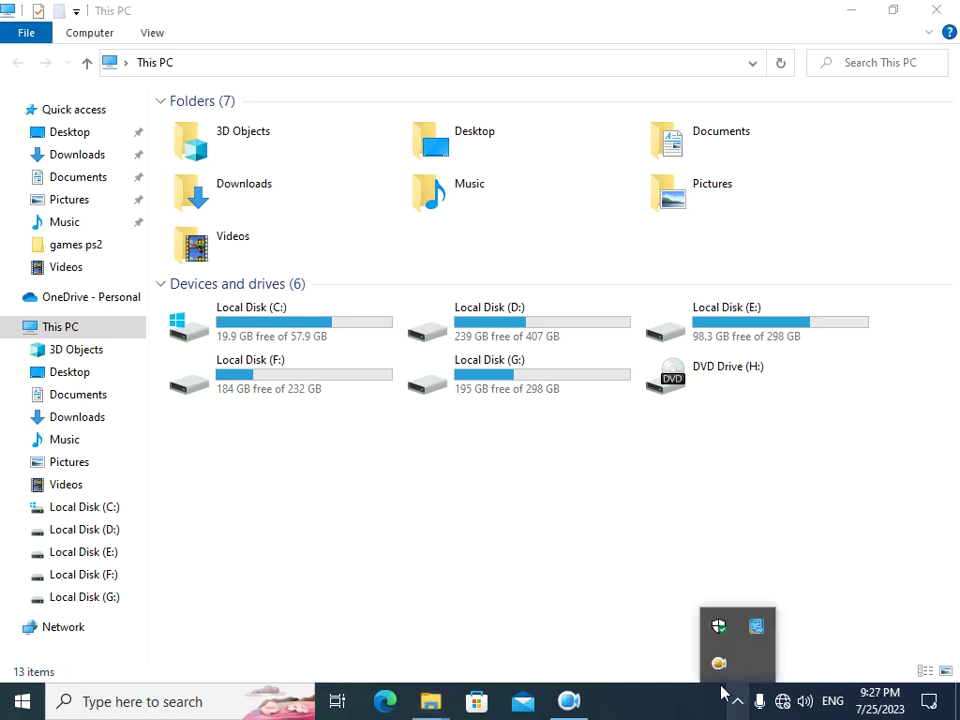
{"action": "left_click", "coordinate": [736, 701]}
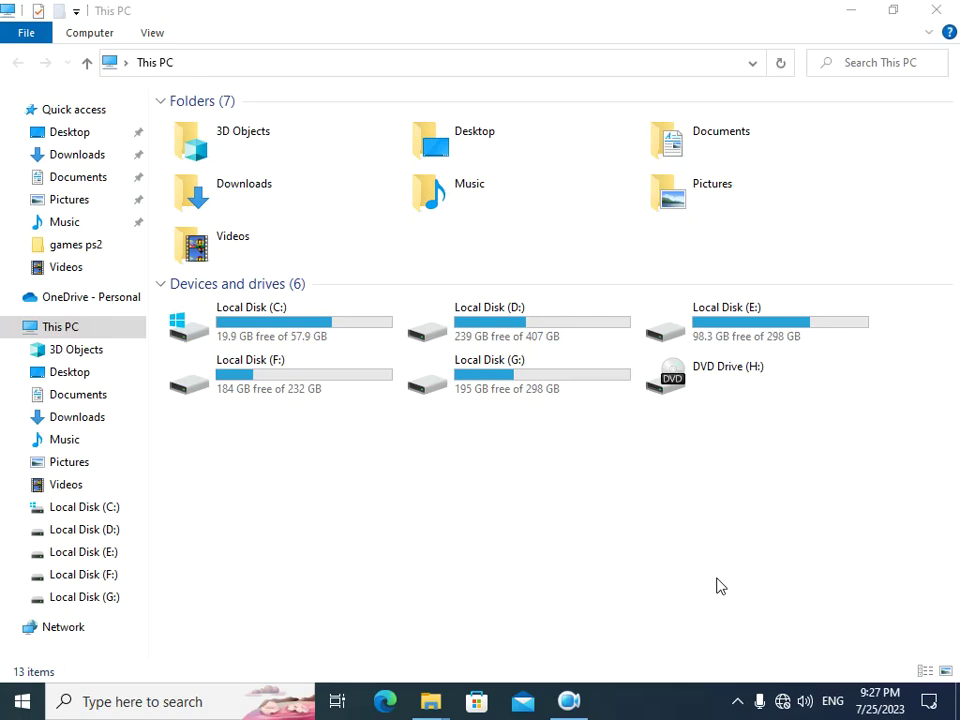
{"action": "left_click", "coordinate": [570, 701]}
{"action": "left_click", "coordinate": [572, 701]}
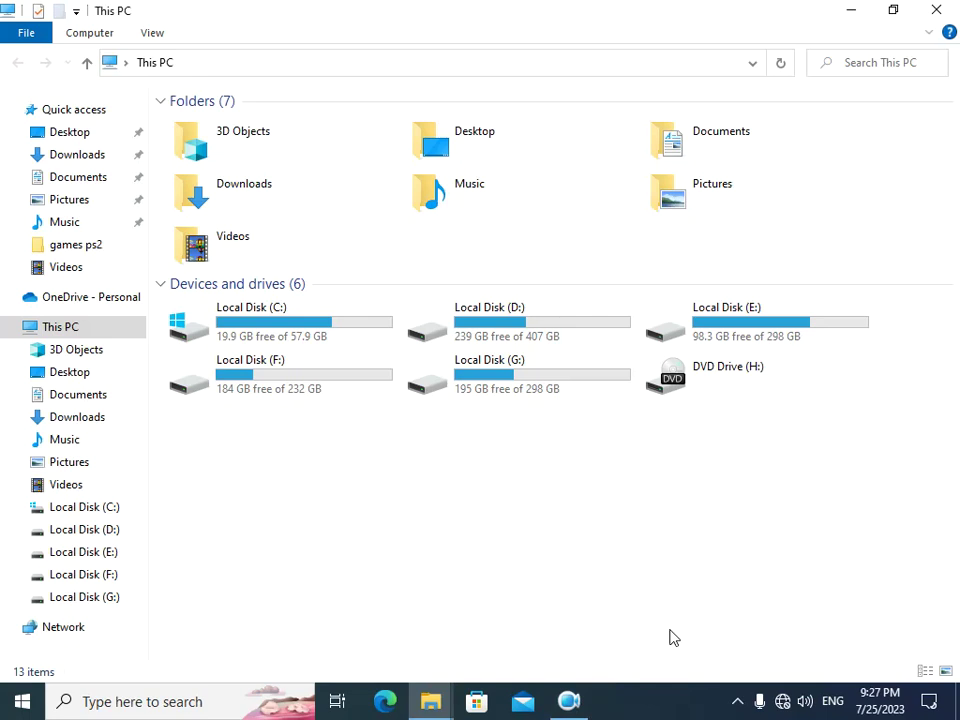
Step: Check Devices and Printers for the connected USB to ATA/ATAPI bridge, reaching it through Safely Remove Hardware, and close the window
{"action": "left_click", "coordinate": [737, 701]}
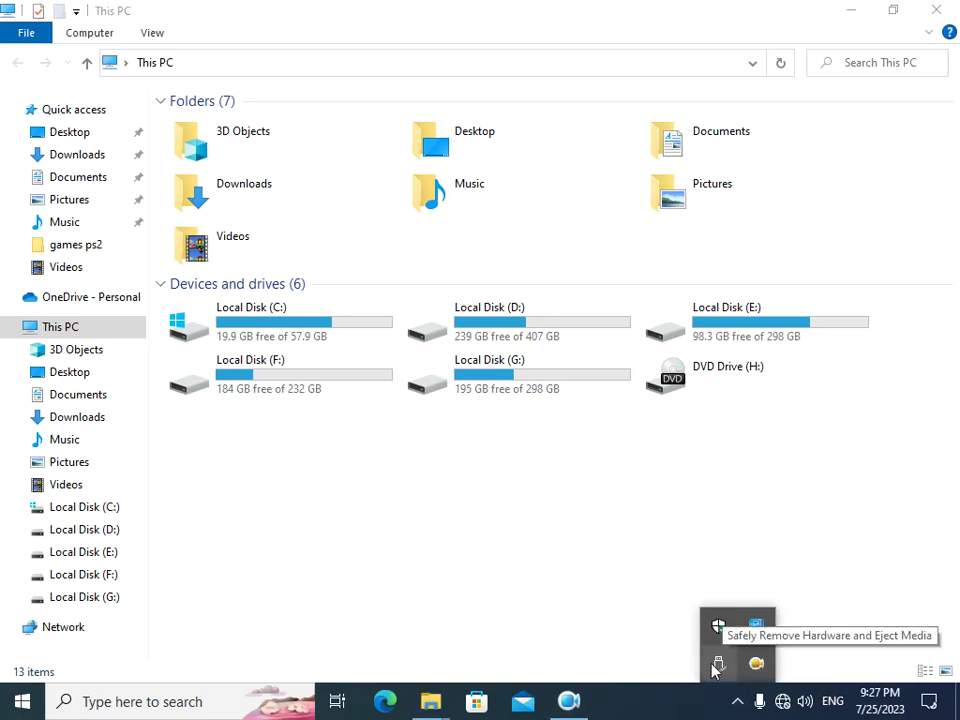
{"action": "right_click", "coordinate": [715, 665]}
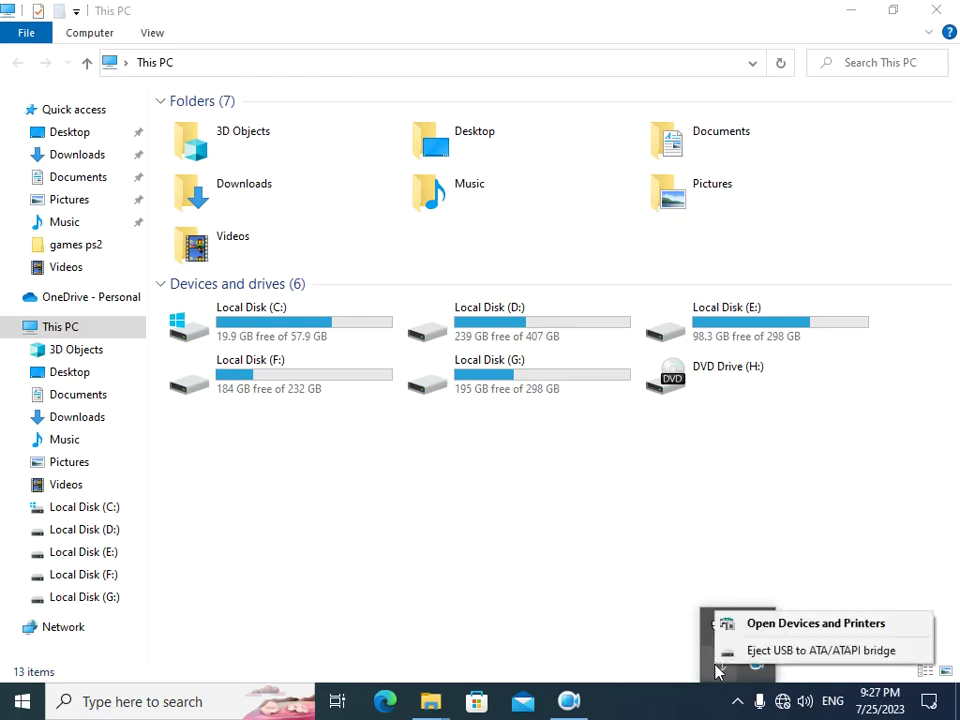
{"action": "left_click", "coordinate": [766, 625]}
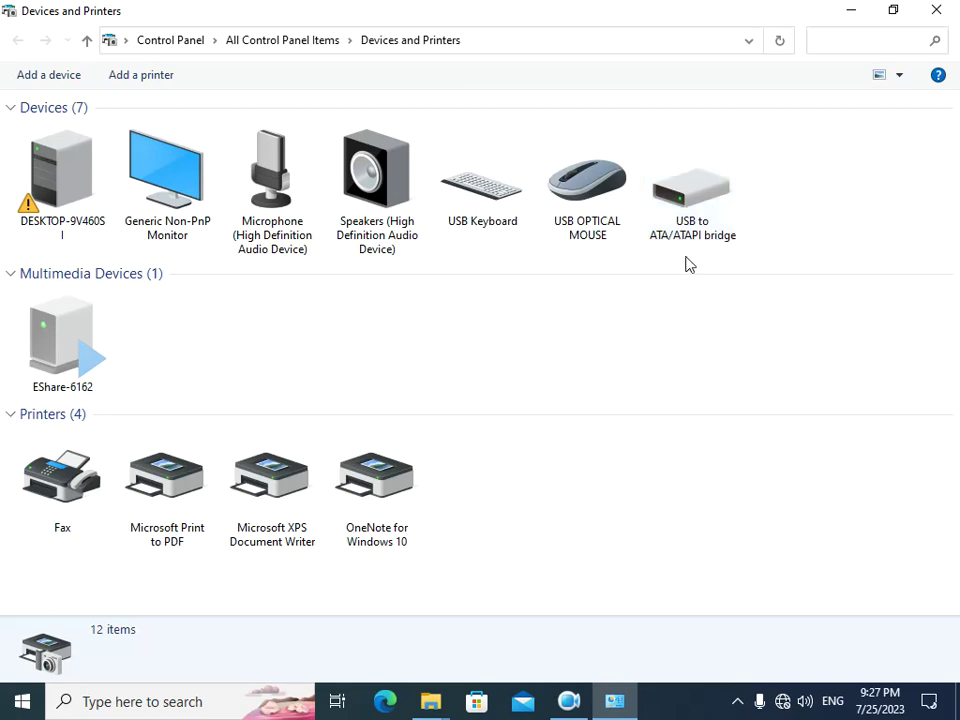
{"action": "left_click", "coordinate": [937, 11]}
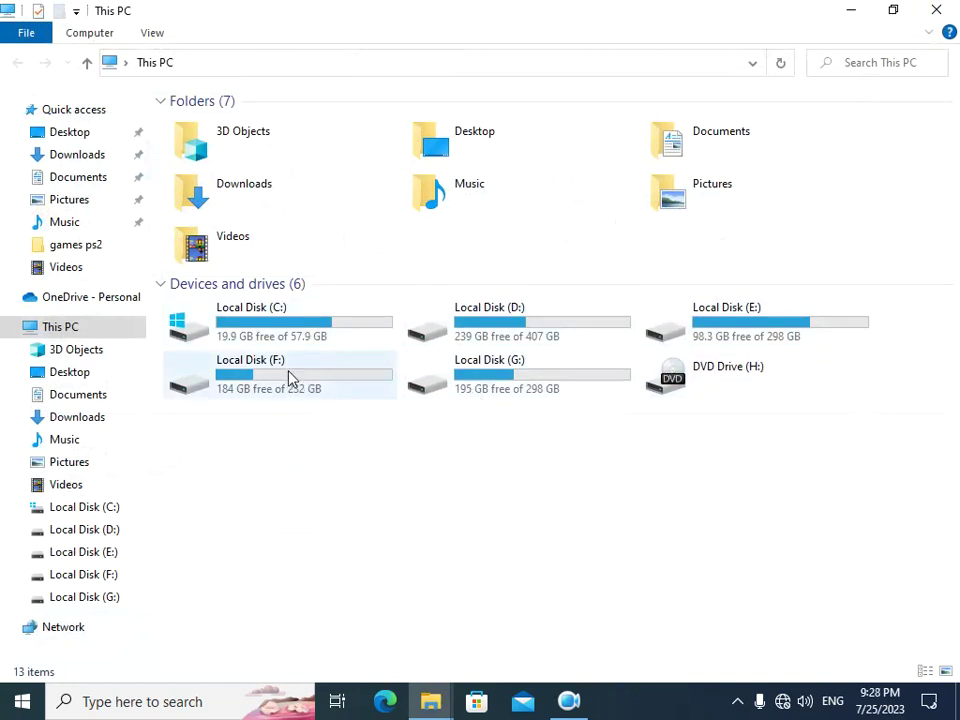
Step: Minimize the winhiip folder window and close the This PC window
{"action": "mouse_move", "coordinate": [430, 701]}
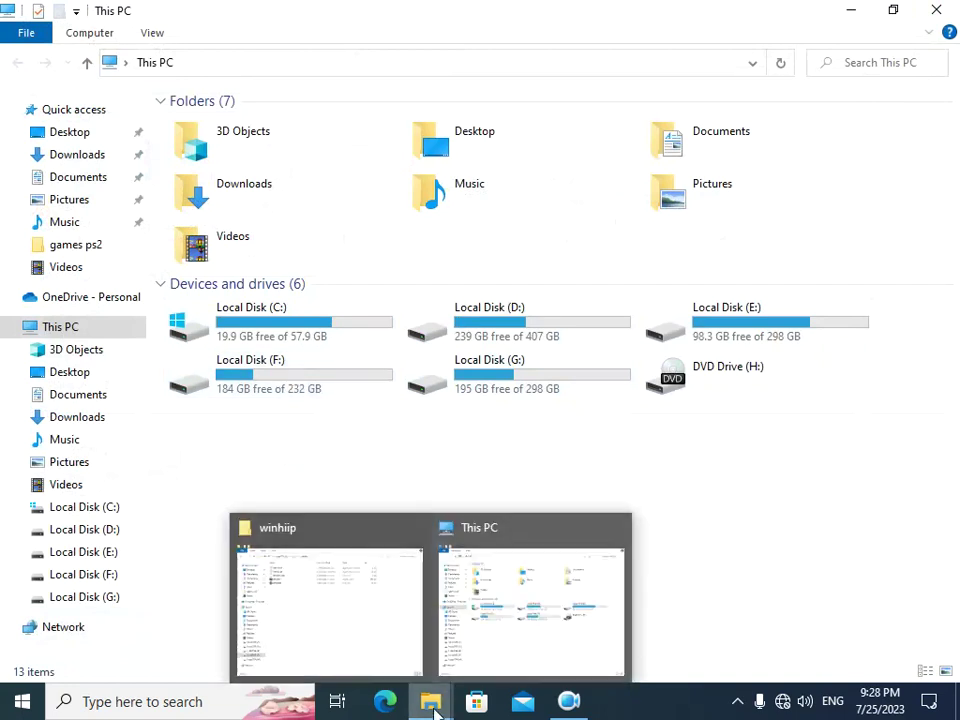
{"action": "left_click", "coordinate": [393, 649]}
{"action": "left_click", "coordinate": [847, 17]}
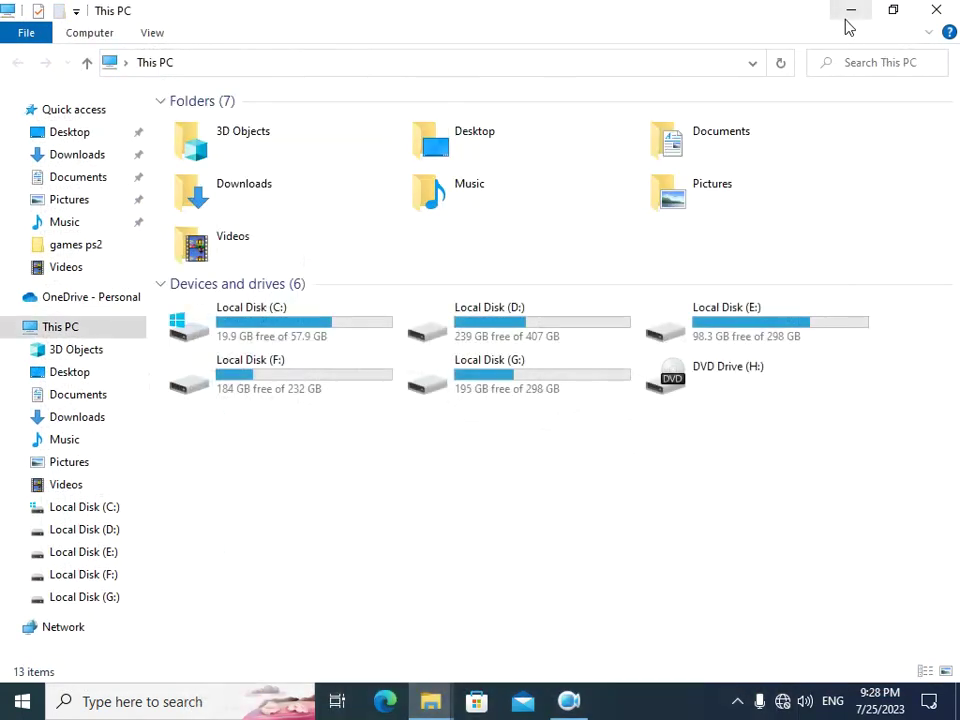
{"action": "left_click", "coordinate": [936, 10]}
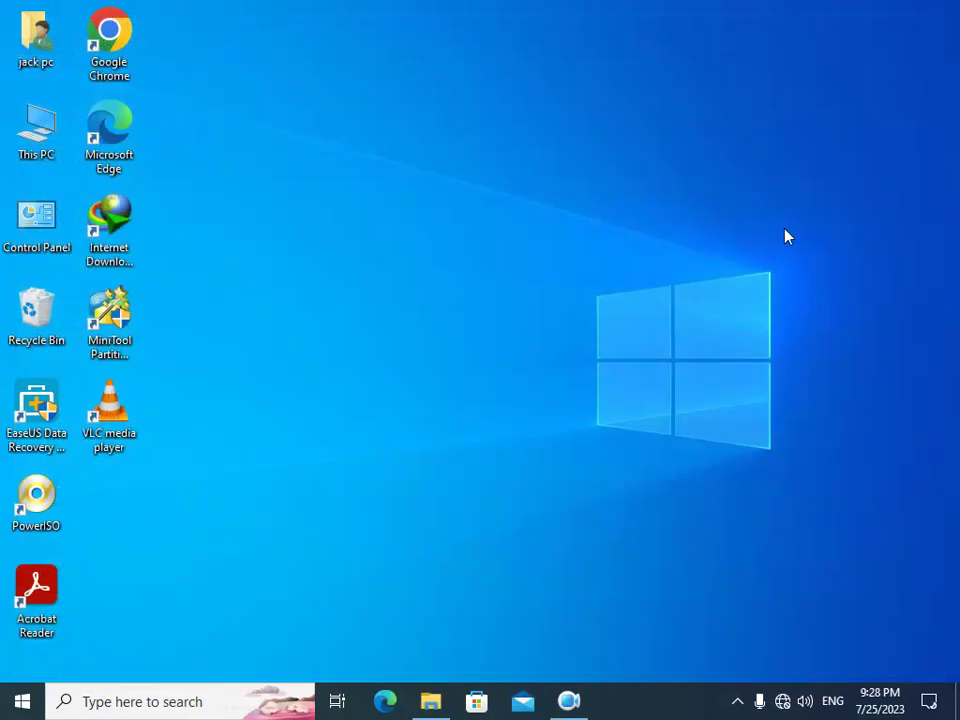
Step: Run WinHIIP as administrator from the winhiip folder, dismiss its About window and close the folder window
{"action": "left_click", "coordinate": [432, 703]}
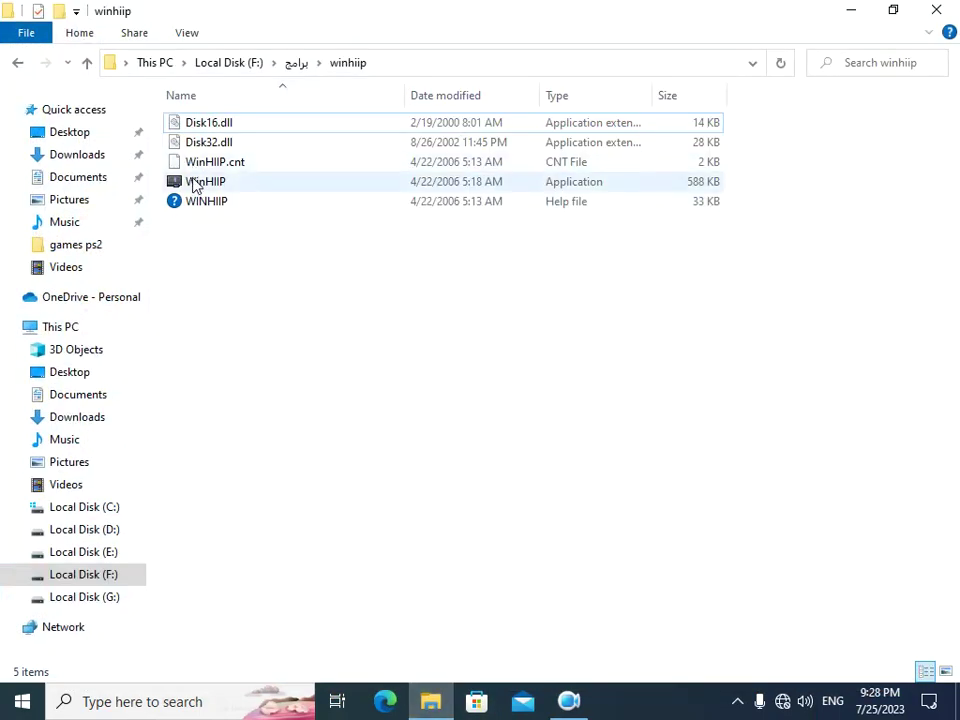
{"action": "right_click", "coordinate": [192, 182]}
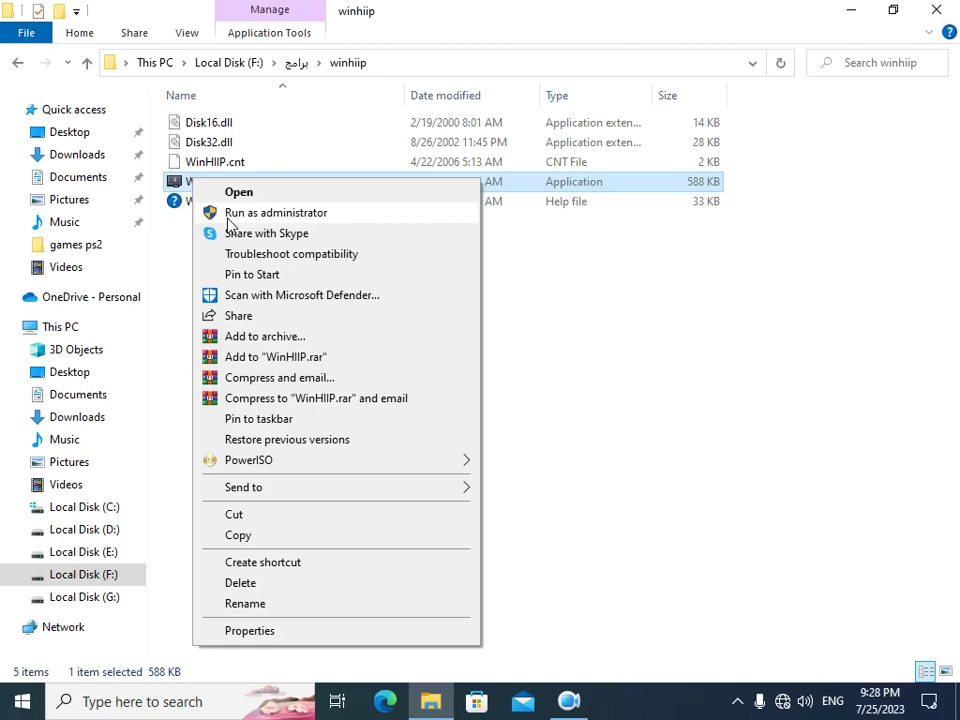
{"action": "left_click", "coordinate": [229, 214]}
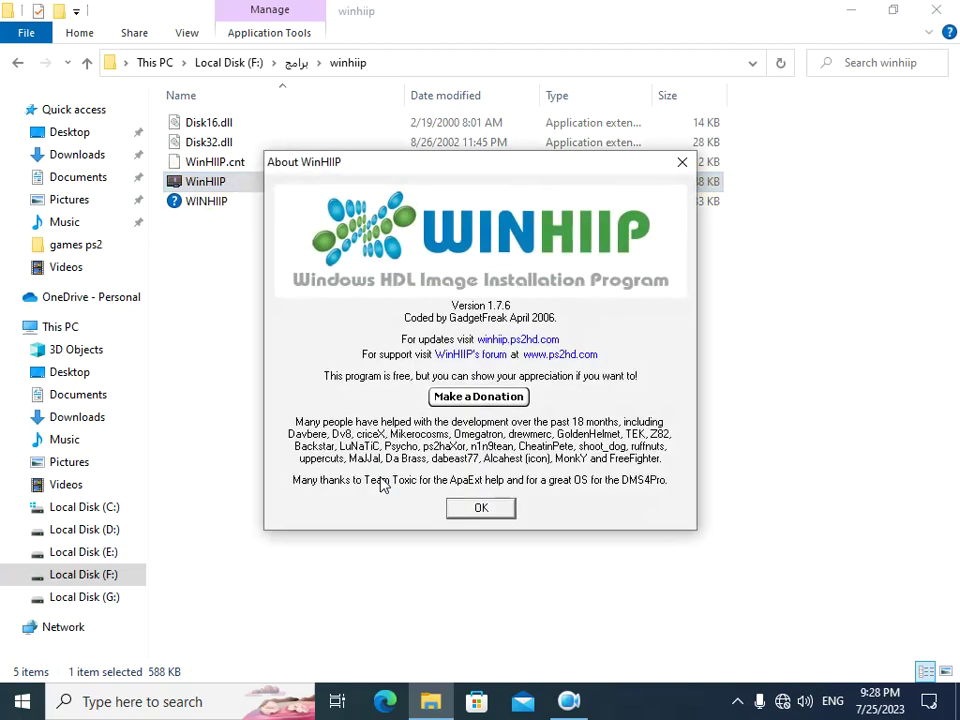
{"action": "left_click", "coordinate": [476, 507]}
{"action": "left_click", "coordinate": [936, 9]}
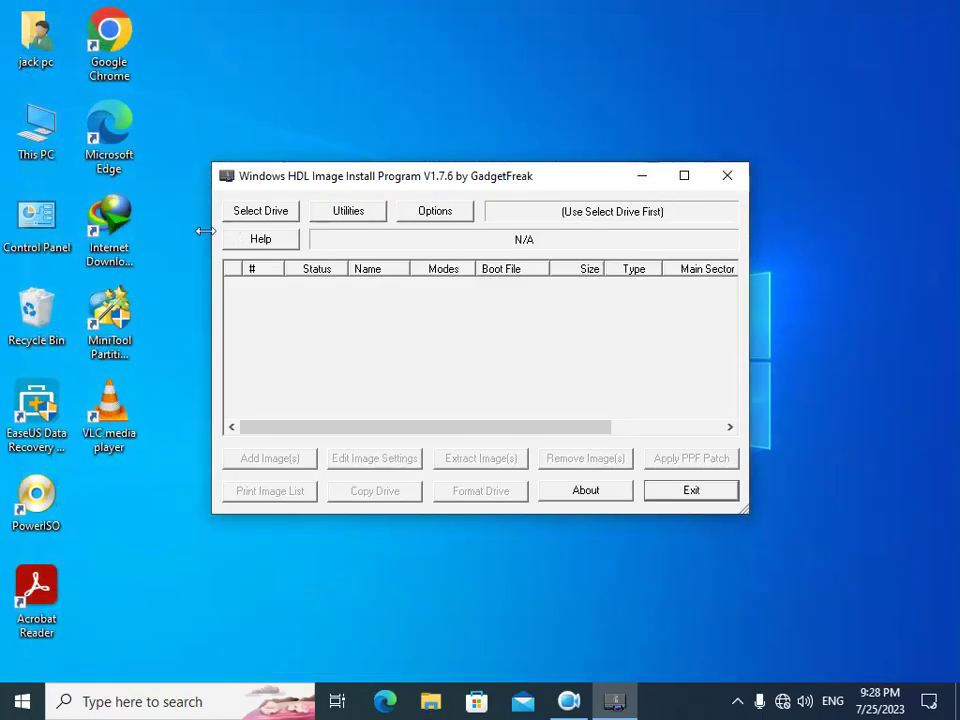
Step: Select Drive 4 (PS2), the 74.53Gb disk, as the working drive in WinHIIP
{"action": "left_click", "coordinate": [684, 177]}
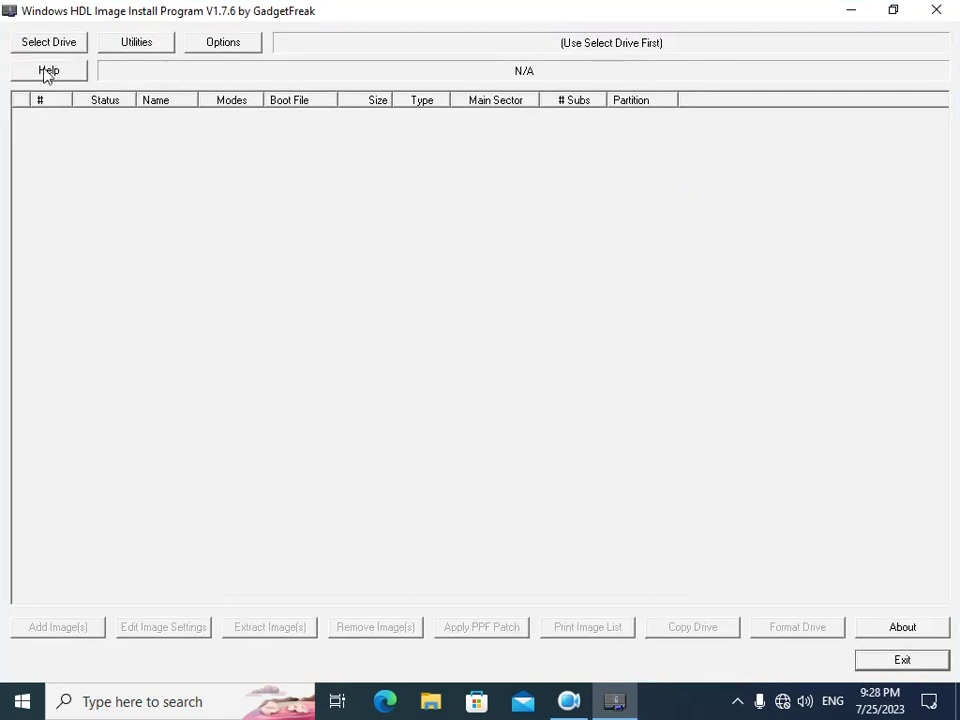
{"action": "left_click", "coordinate": [892, 10]}
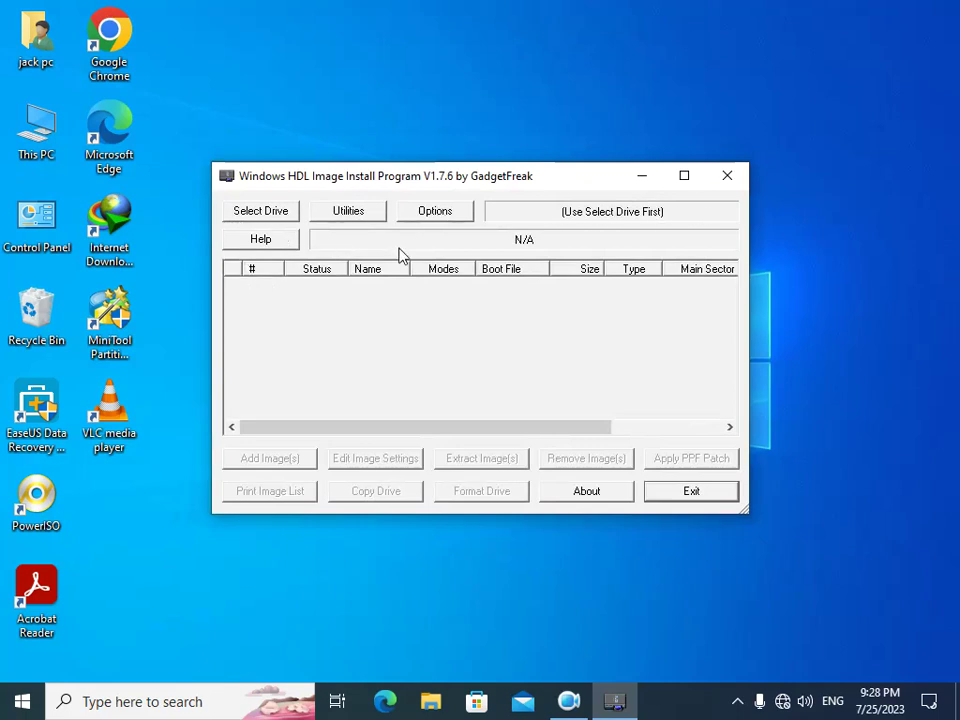
{"action": "left_click", "coordinate": [262, 214]}
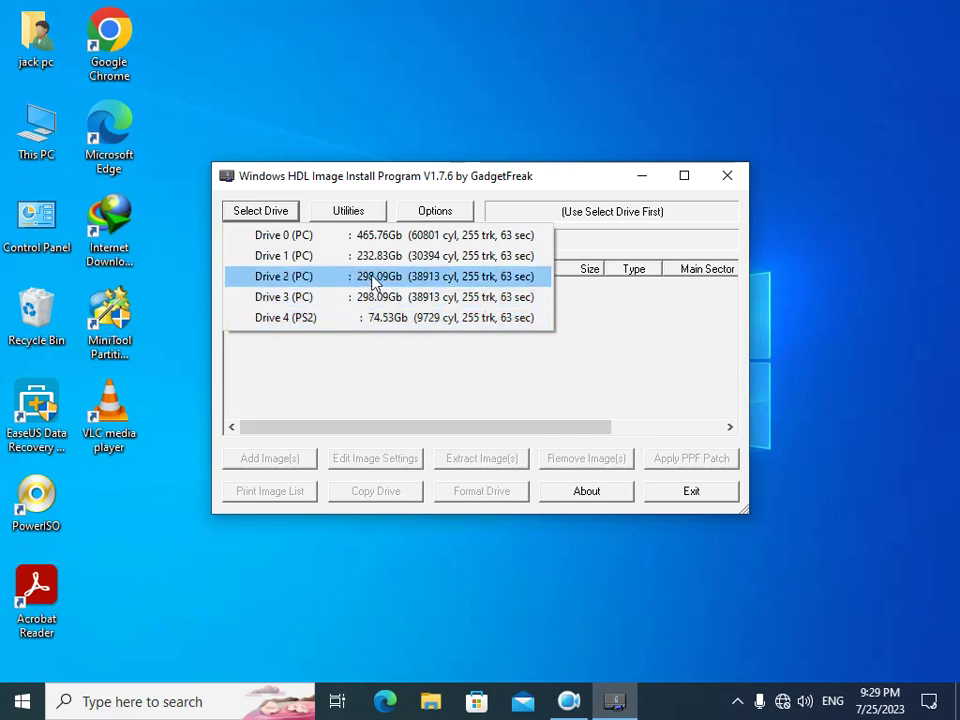
{"action": "left_click", "coordinate": [266, 319]}
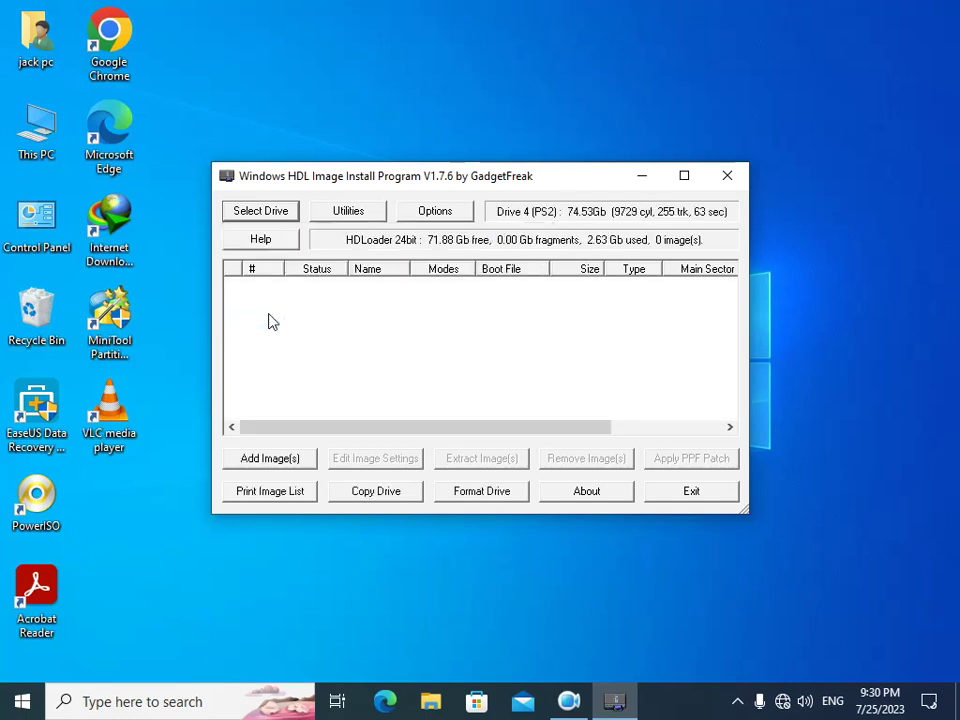
Step: Scan Drive 4 (PS2) with the Scan / Repair PS2 Drive utility, repair it and save the repair
{"action": "left_click", "coordinate": [354, 221]}
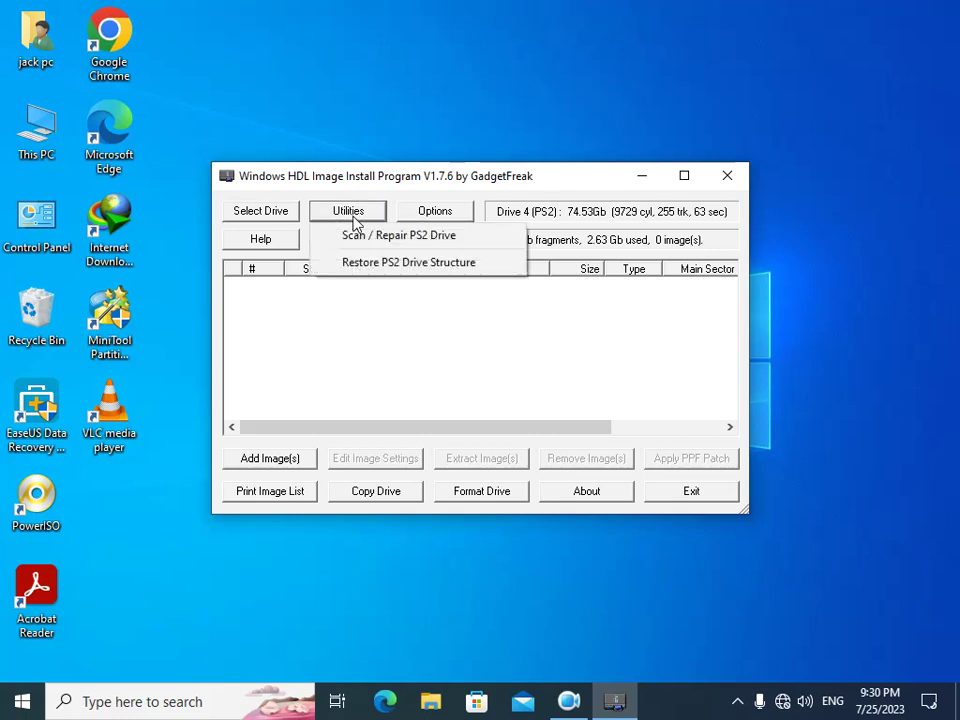
{"action": "left_click", "coordinate": [322, 234]}
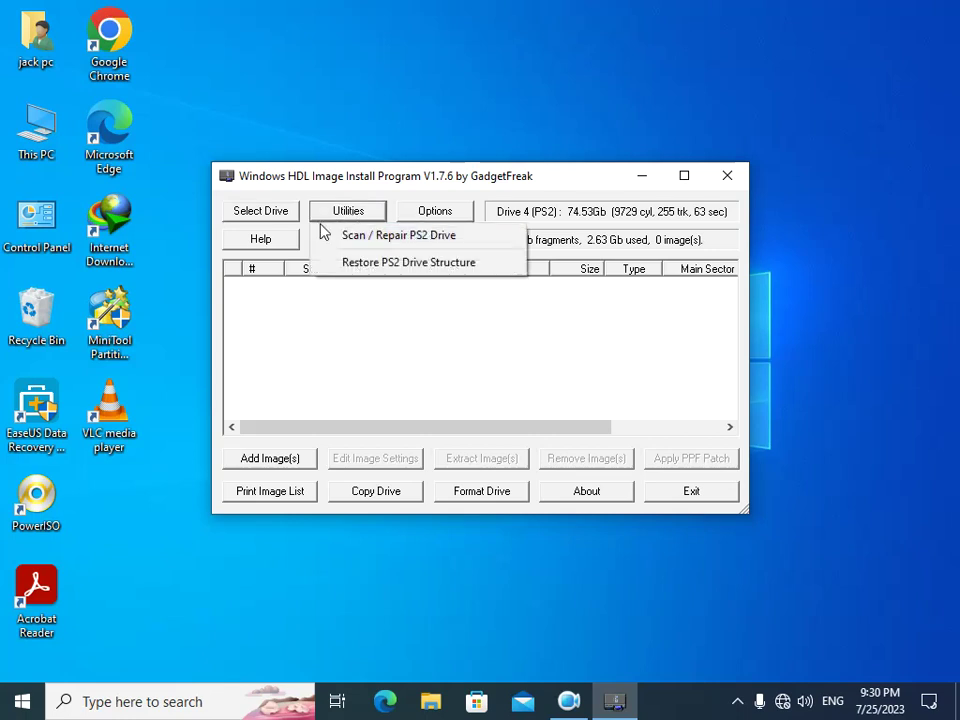
{"action": "left_click", "coordinate": [398, 240]}
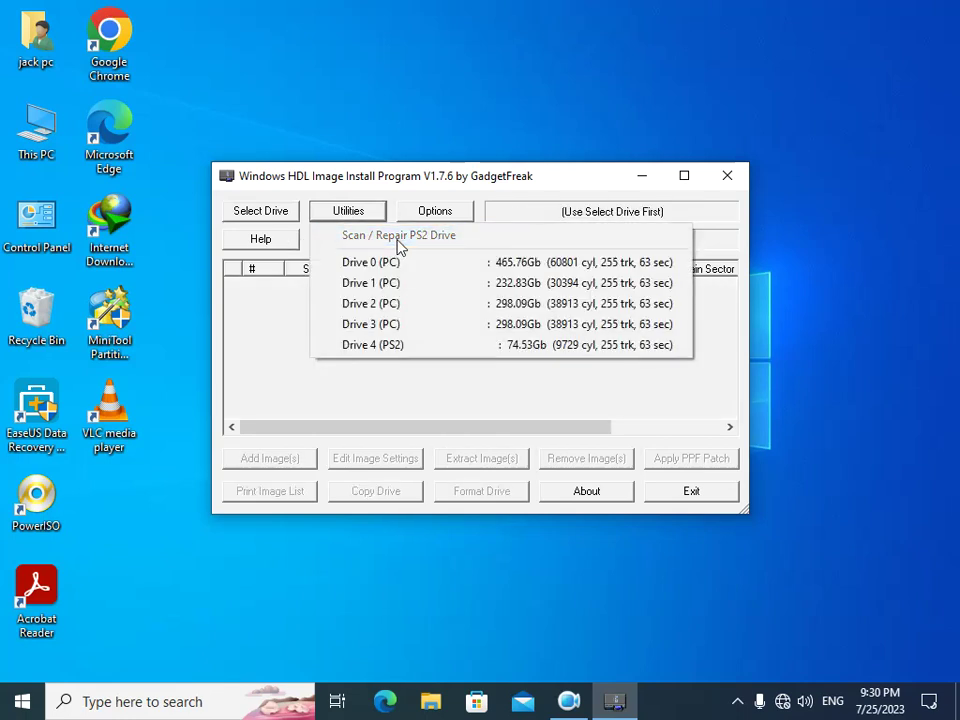
{"action": "left_click", "coordinate": [424, 344]}
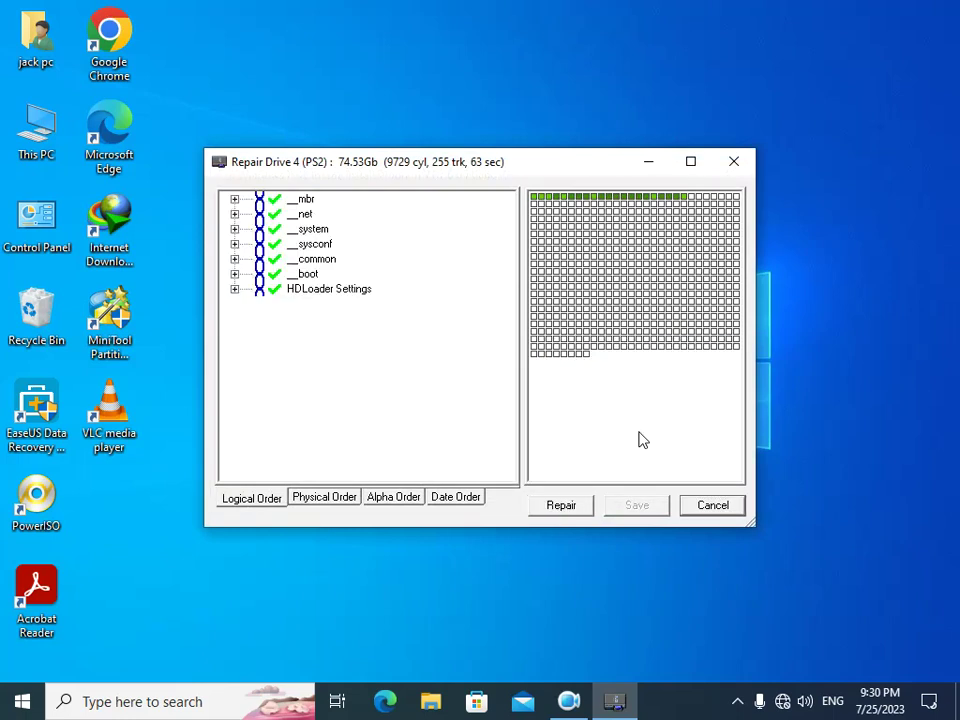
{"action": "left_click", "coordinate": [556, 512]}
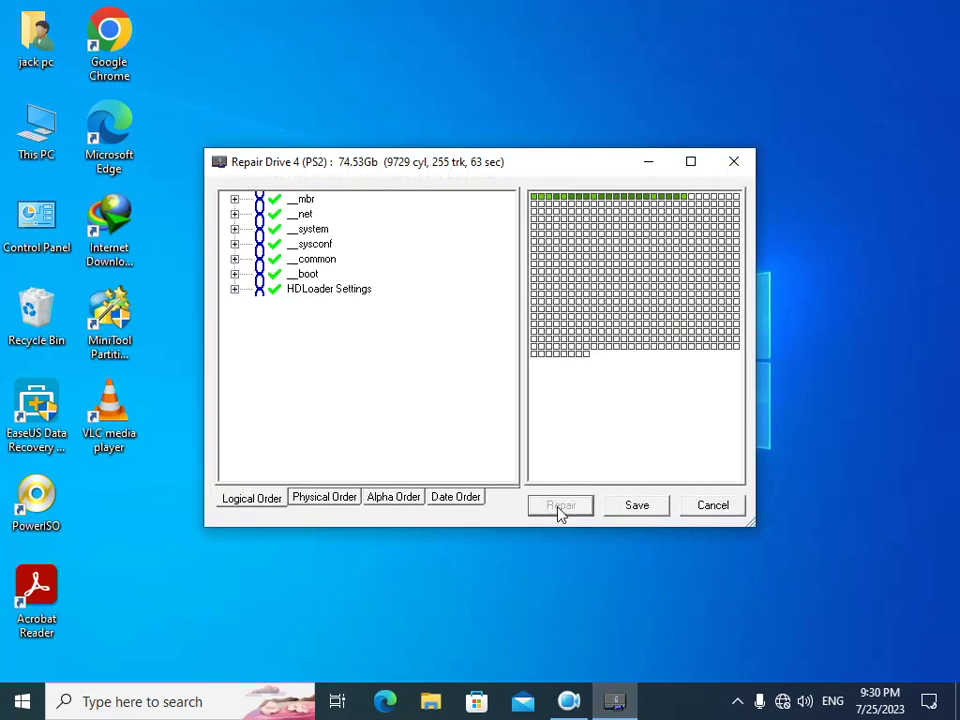
{"action": "left_click", "coordinate": [633, 511]}
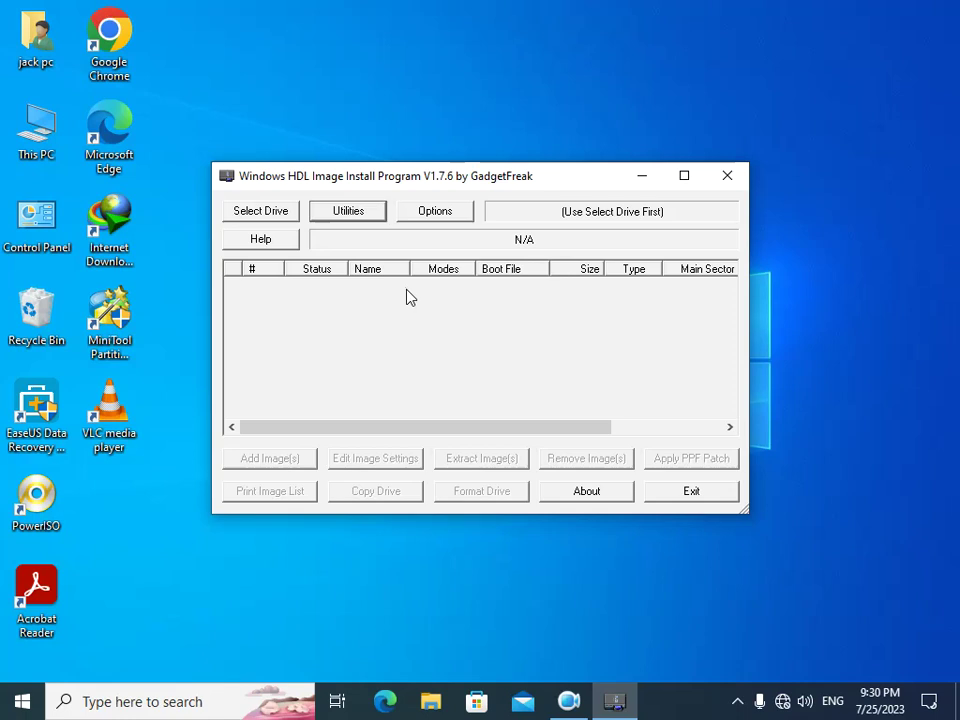
Step: Review and accept the current WinHIIP options, and reselect Drive 4 (PS2) as the working drive
{"action": "left_click", "coordinate": [432, 214]}
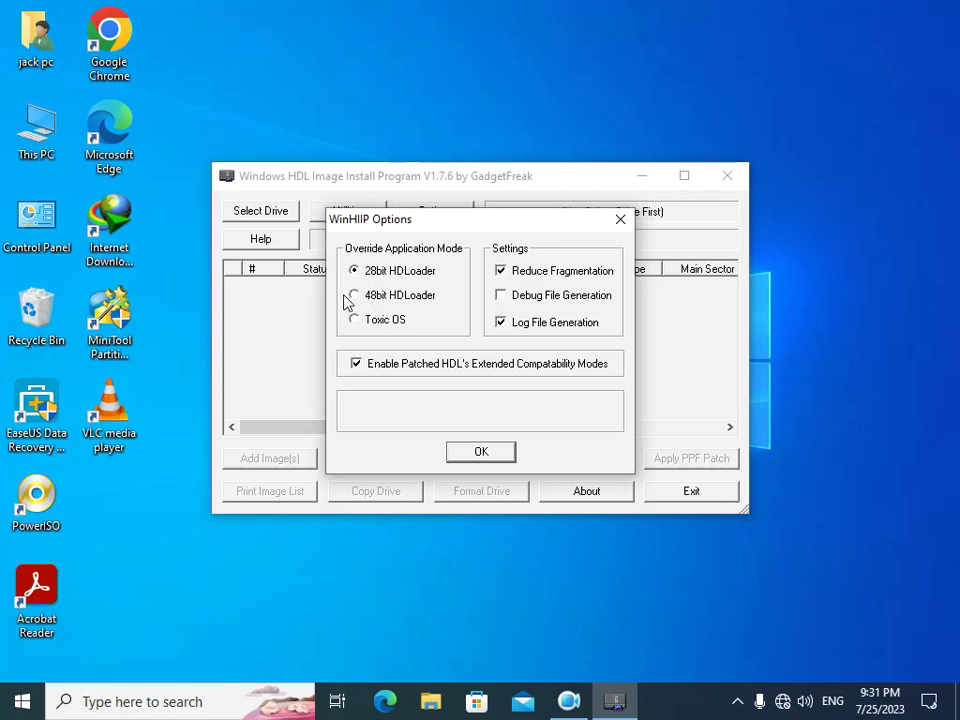
{"action": "left_click", "coordinate": [477, 451]}
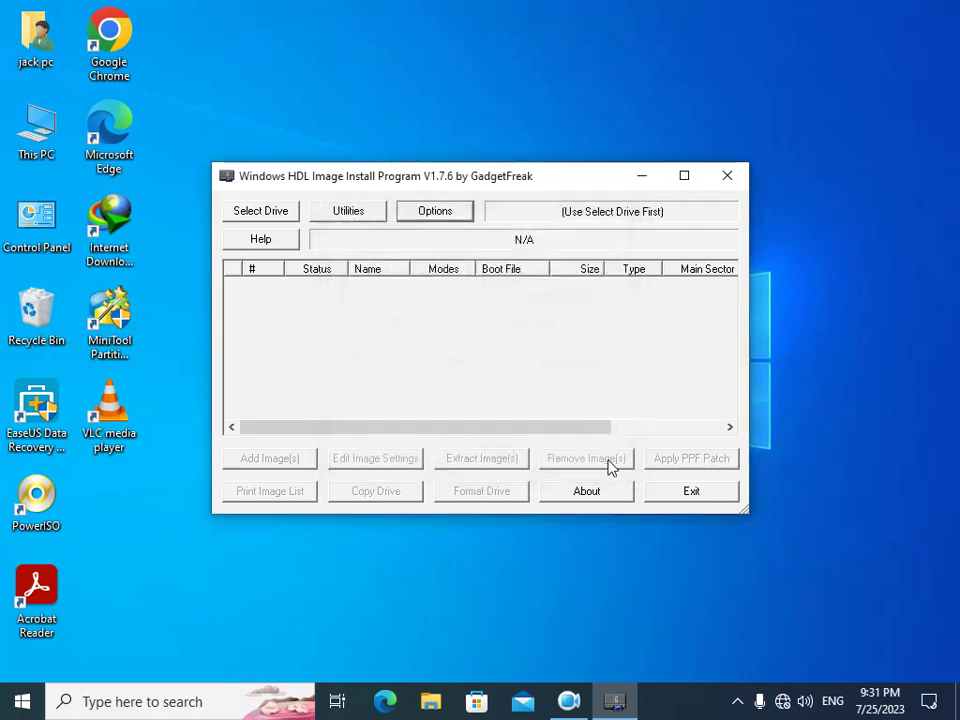
{"action": "left_click", "coordinate": [262, 213]}
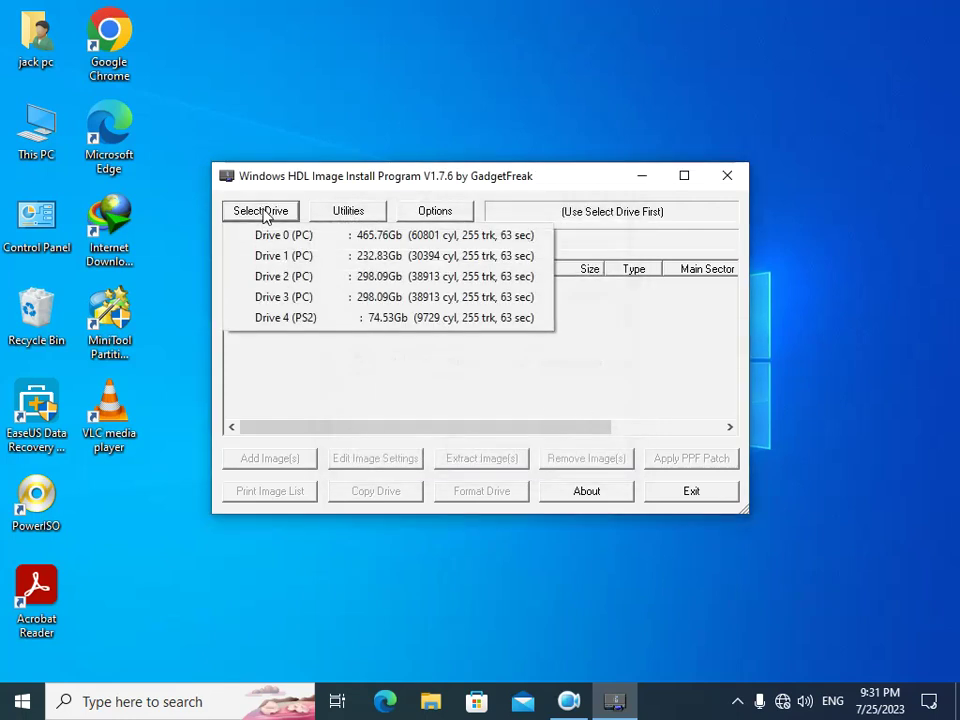
{"action": "left_click", "coordinate": [265, 317]}
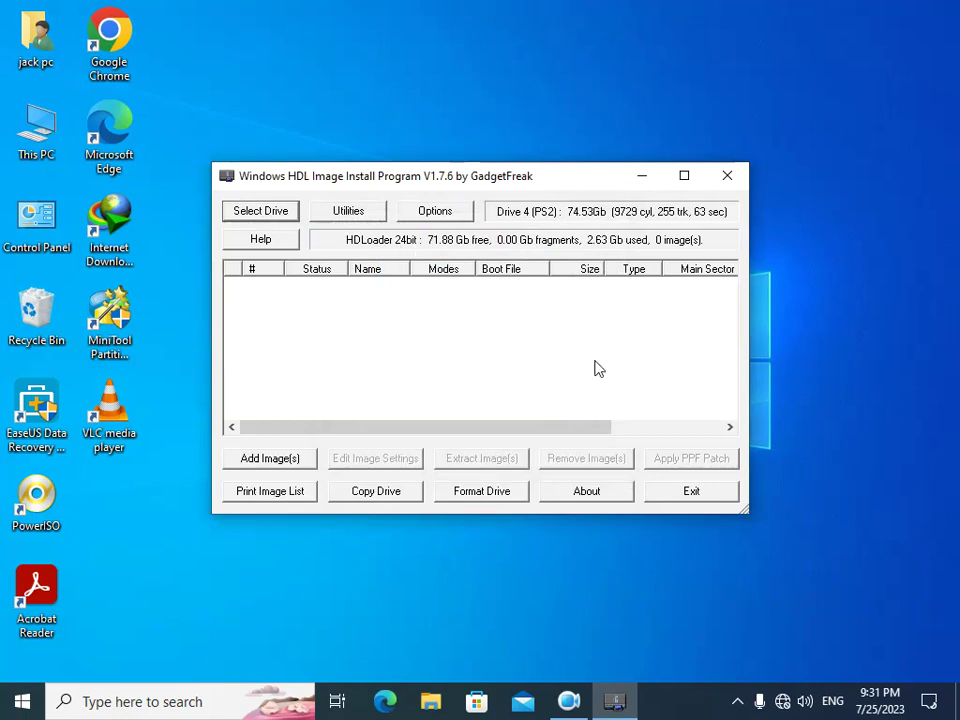
Step: Format Drive 4 (PS2) with Quick erase mode and the HDLoader 28bit application, accepting the default partition sizes
{"action": "left_click", "coordinate": [481, 505]}
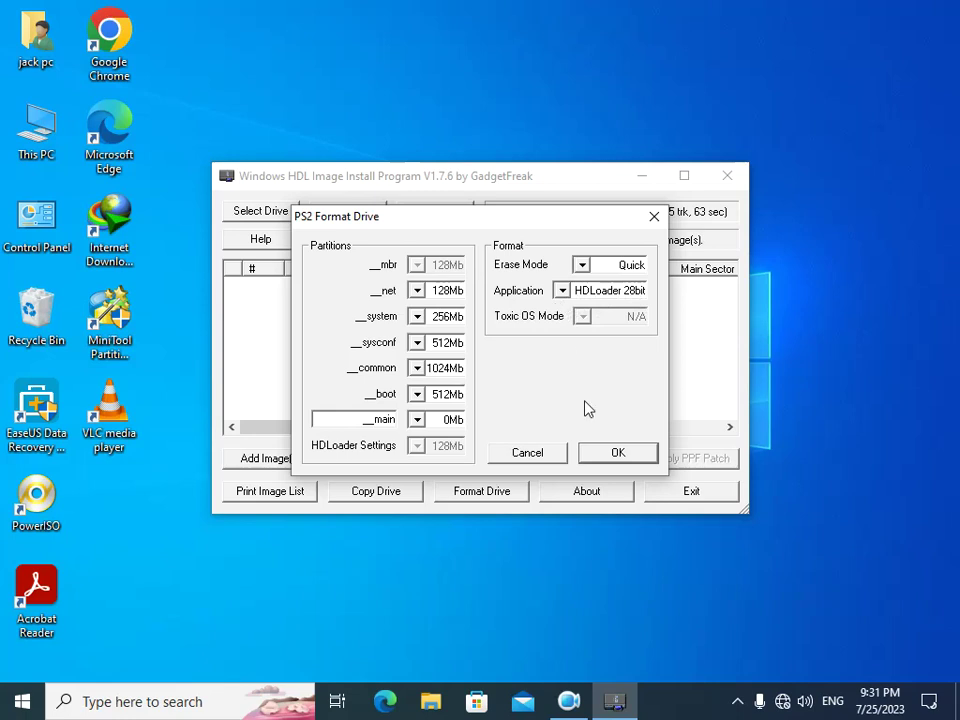
{"action": "left_click", "coordinate": [617, 448]}
{"action": "left_click", "coordinate": [540, 391]}
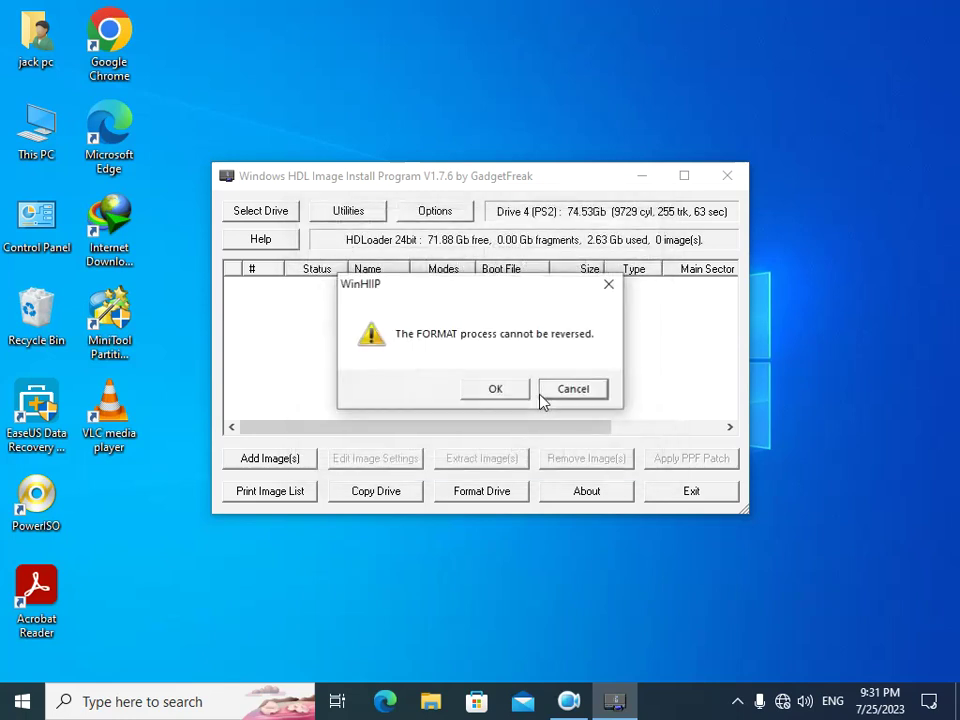
{"action": "left_click", "coordinate": [507, 396]}
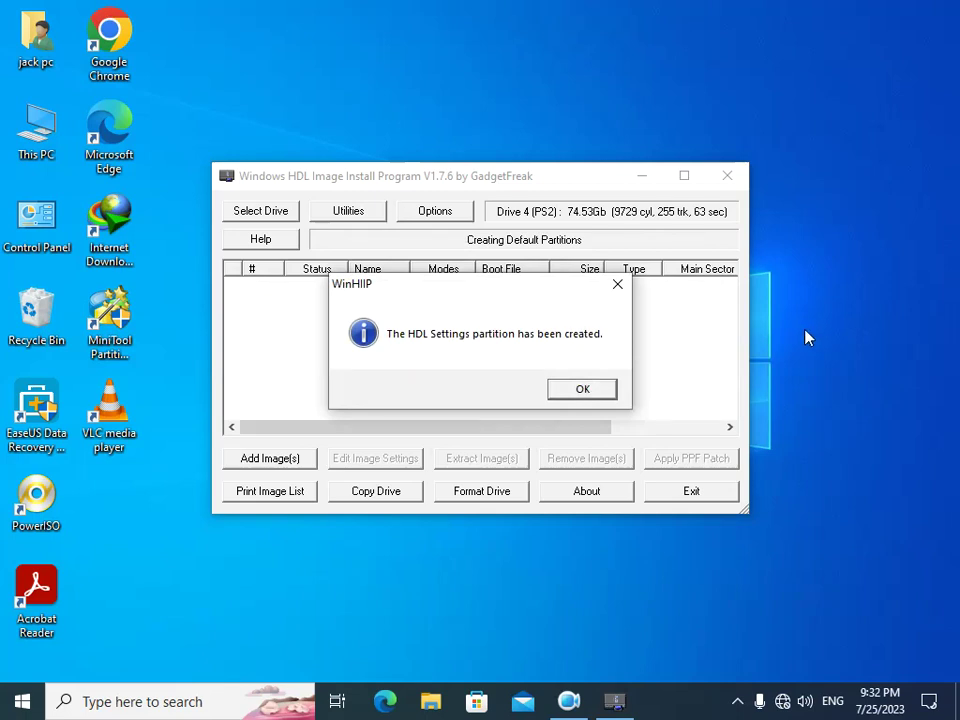
{"action": "left_click", "coordinate": [582, 389]}
{"action": "left_click", "coordinate": [604, 403]}
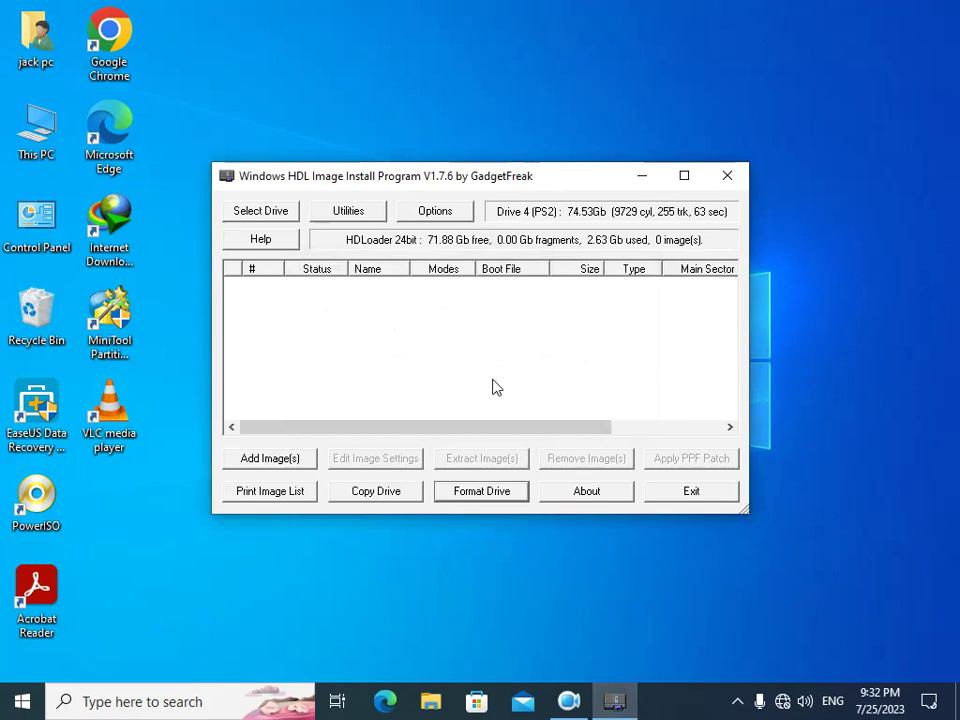
Step: Queue the King Kong, Peter Jackson's game image file from games\games ps2 on Local Disk (E:) for installation
{"action": "left_click", "coordinate": [269, 461]}
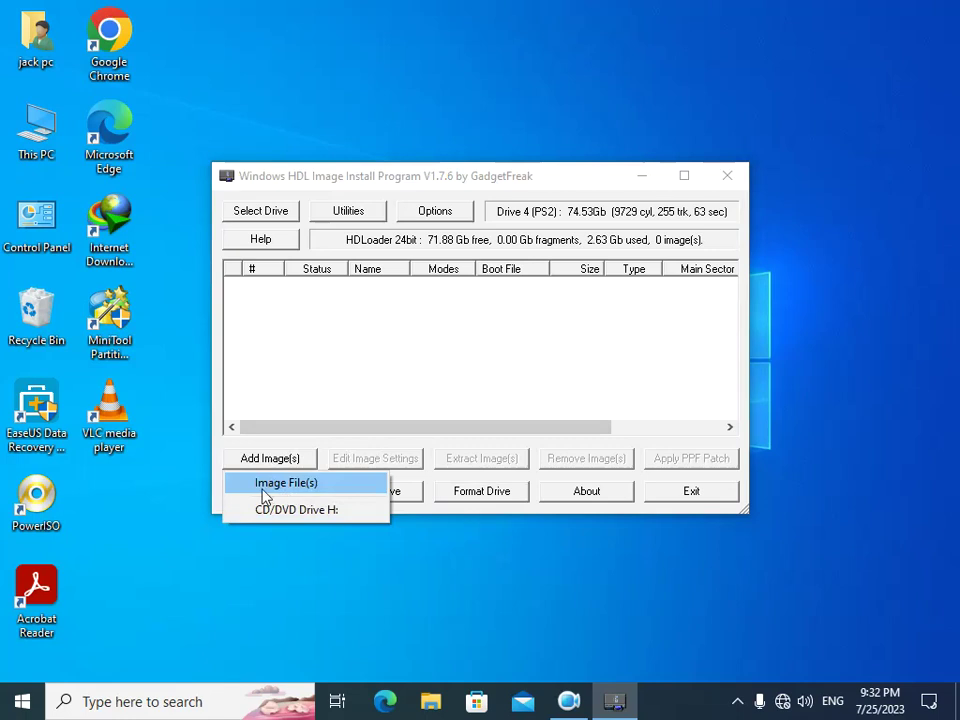
{"action": "left_click", "coordinate": [279, 494]}
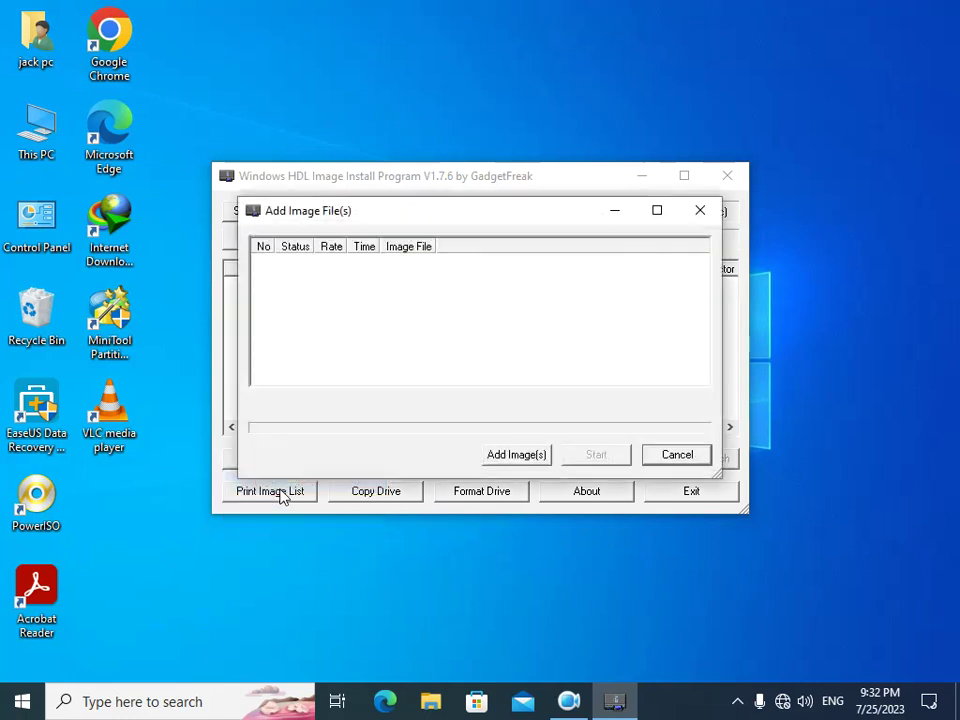
{"action": "left_click", "coordinate": [505, 458]}
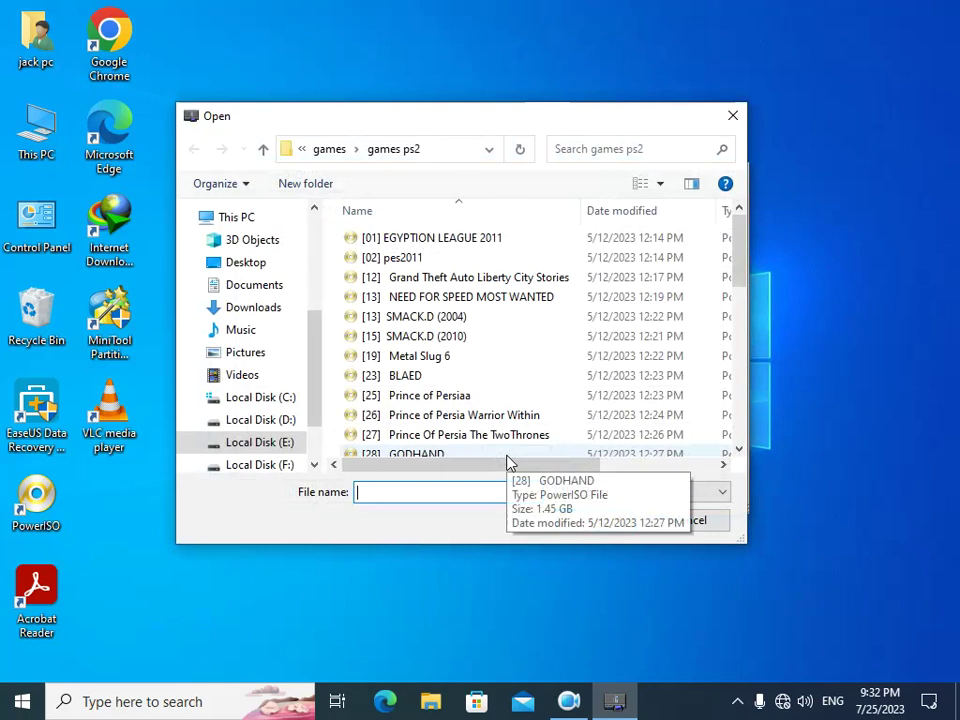
{"action": "left_click", "coordinate": [248, 446]}
{"action": "left_click", "coordinate": [365, 245]}
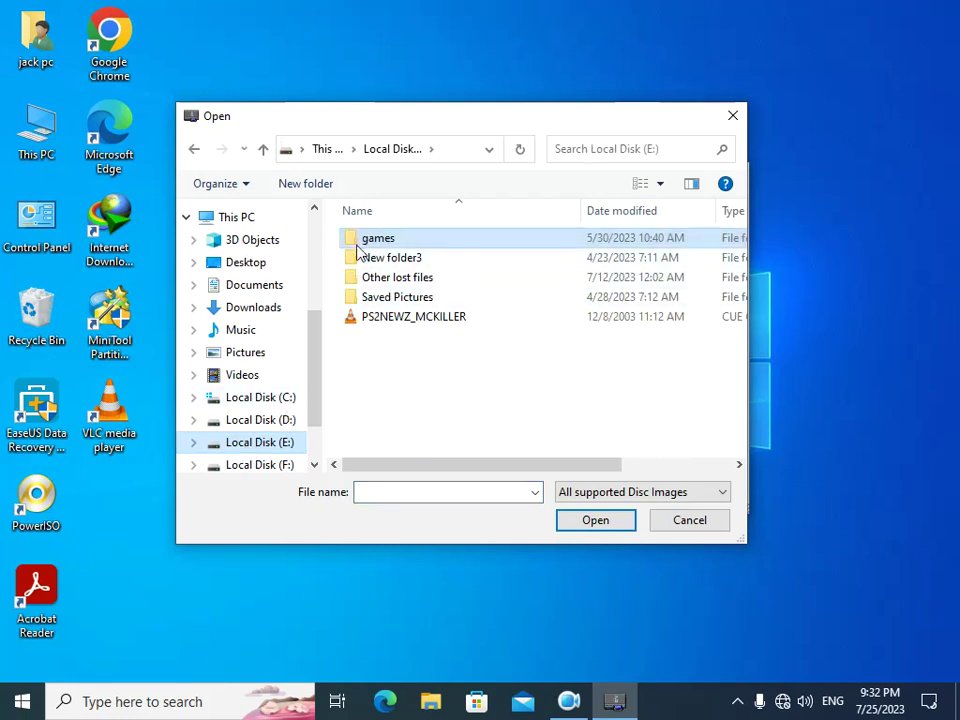
{"action": "double_click", "coordinate": [365, 245]}
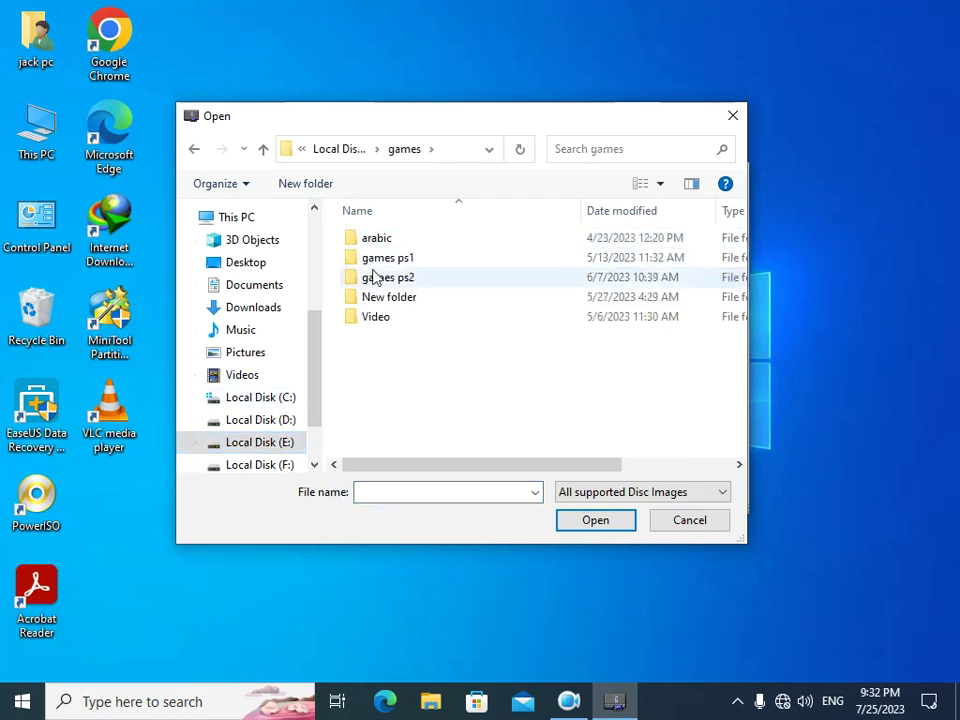
{"action": "double_click", "coordinate": [386, 279]}
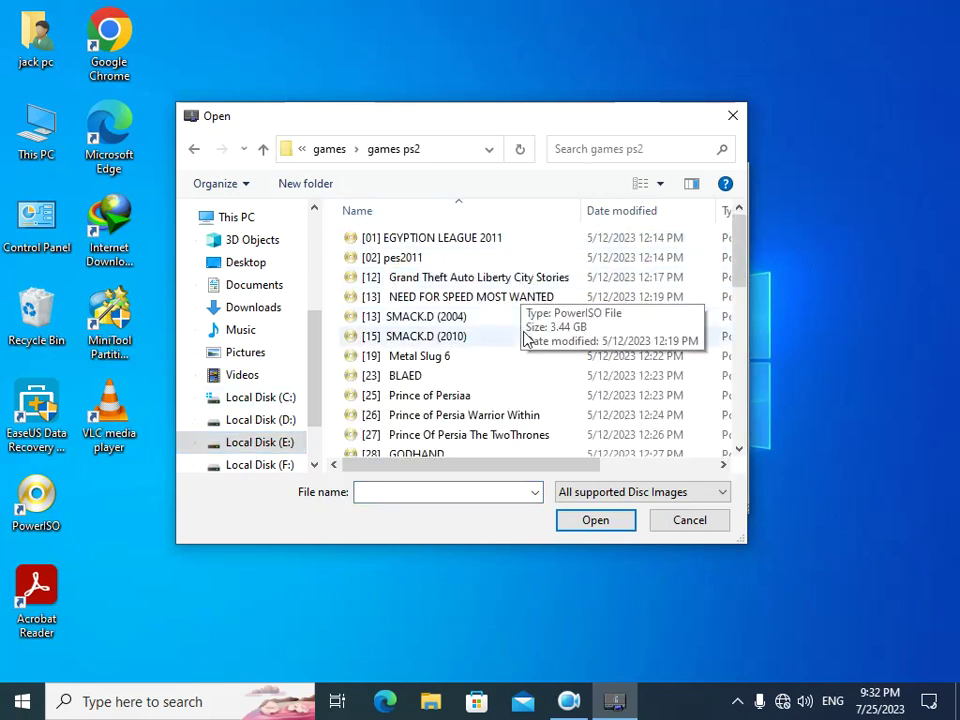
{"action": "scroll", "coordinate": [525, 338], "scroll_direction": "down", "scroll_amount": 10}
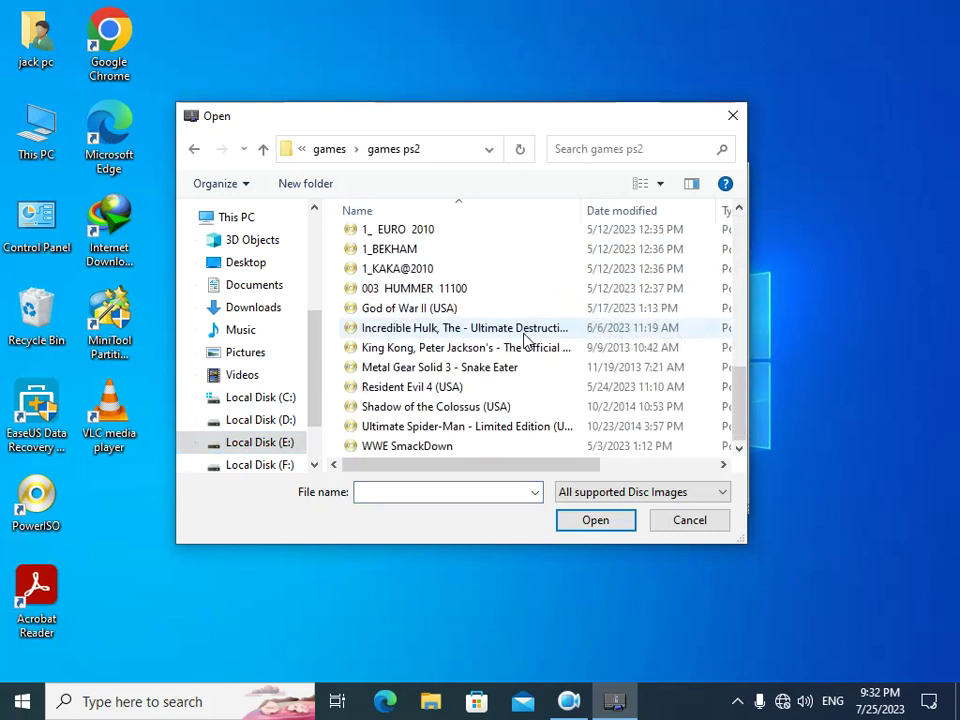
{"action": "scroll", "coordinate": [523, 339], "scroll_direction": "up", "scroll_amount": 2}
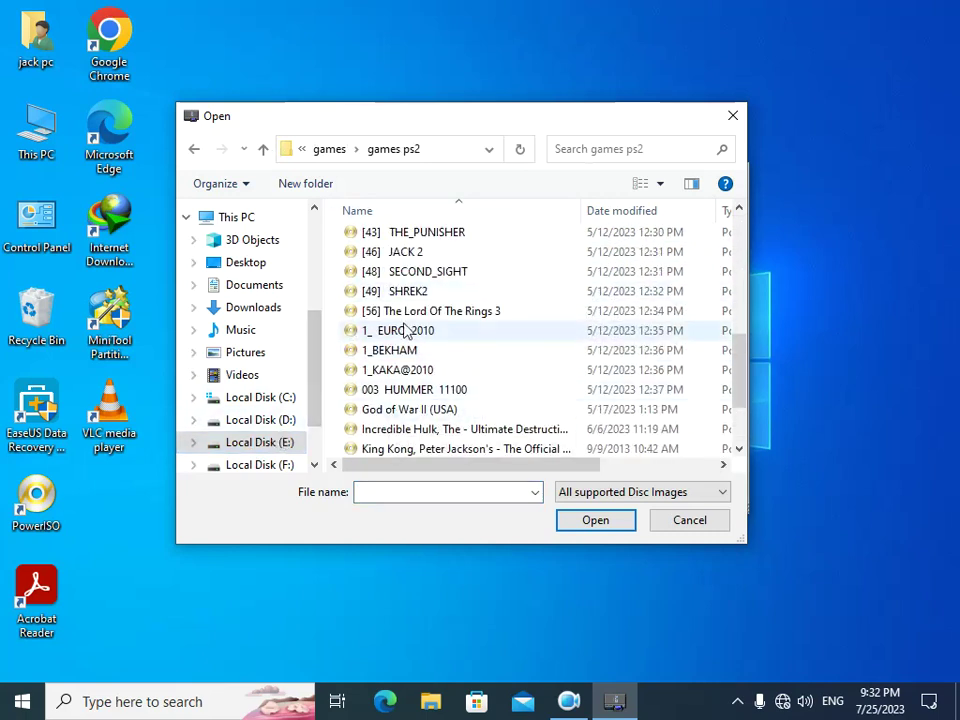
{"action": "scroll", "coordinate": [409, 338], "scroll_direction": "down", "scroll_amount": 2}
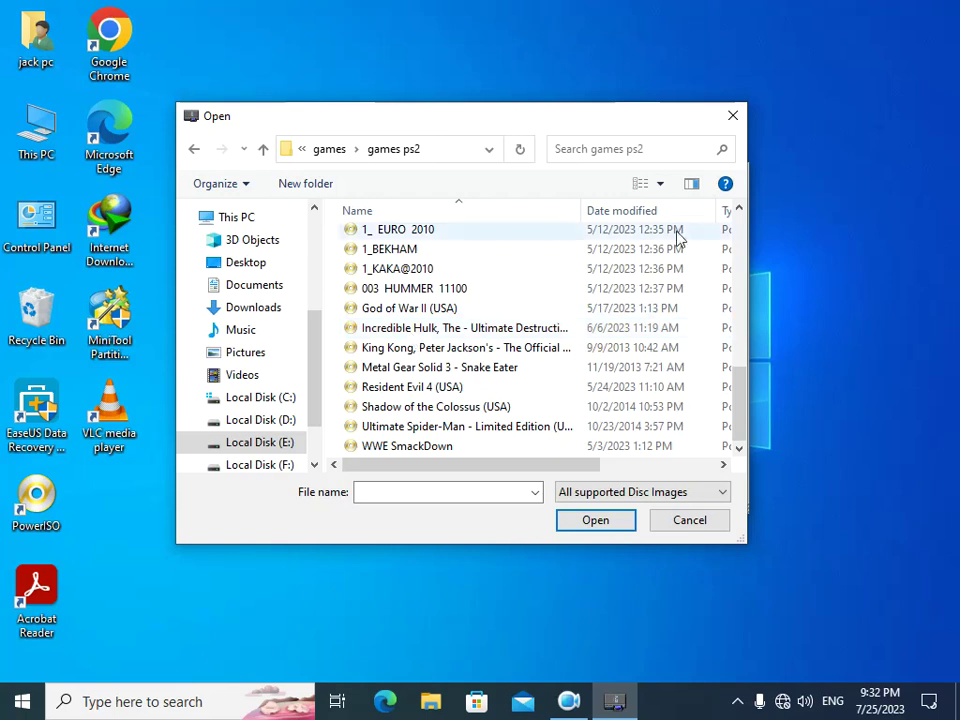
{"action": "left_click", "coordinate": [398, 352]}
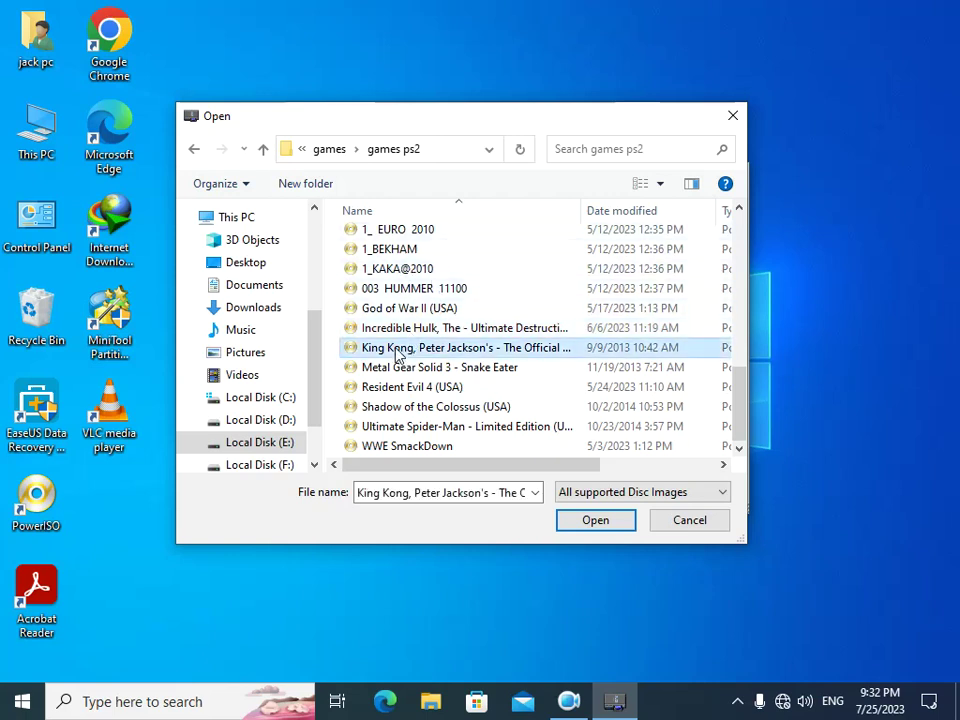
{"action": "left_click", "coordinate": [585, 519]}
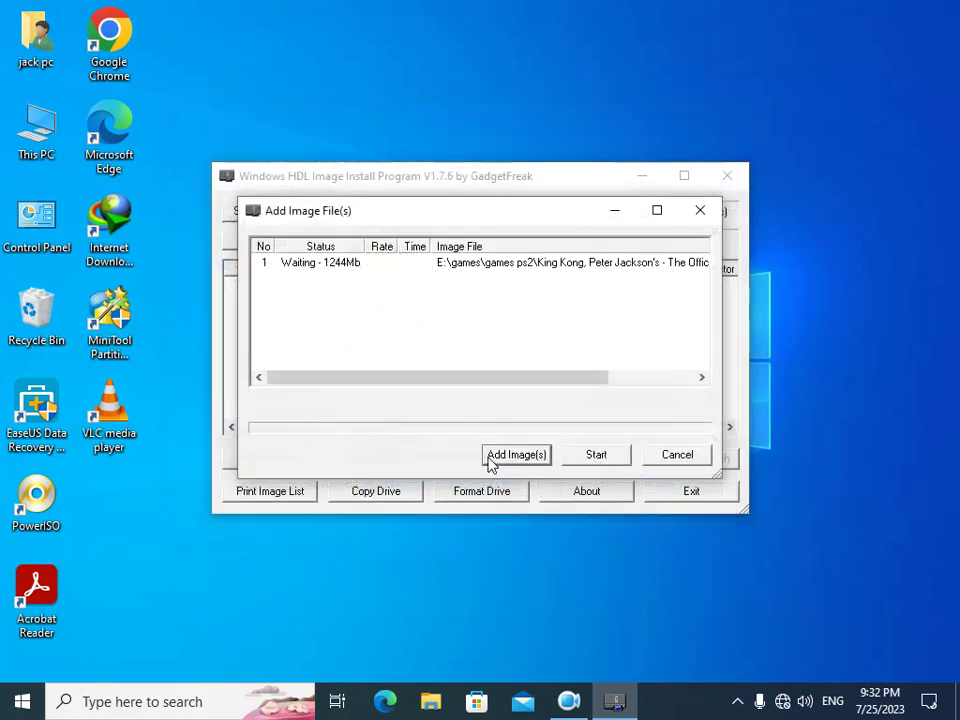
Step: Start installing the queued image, shortening its menu name to "King Kong" and keeping DVD as the media type
{"action": "left_click", "coordinate": [580, 455]}
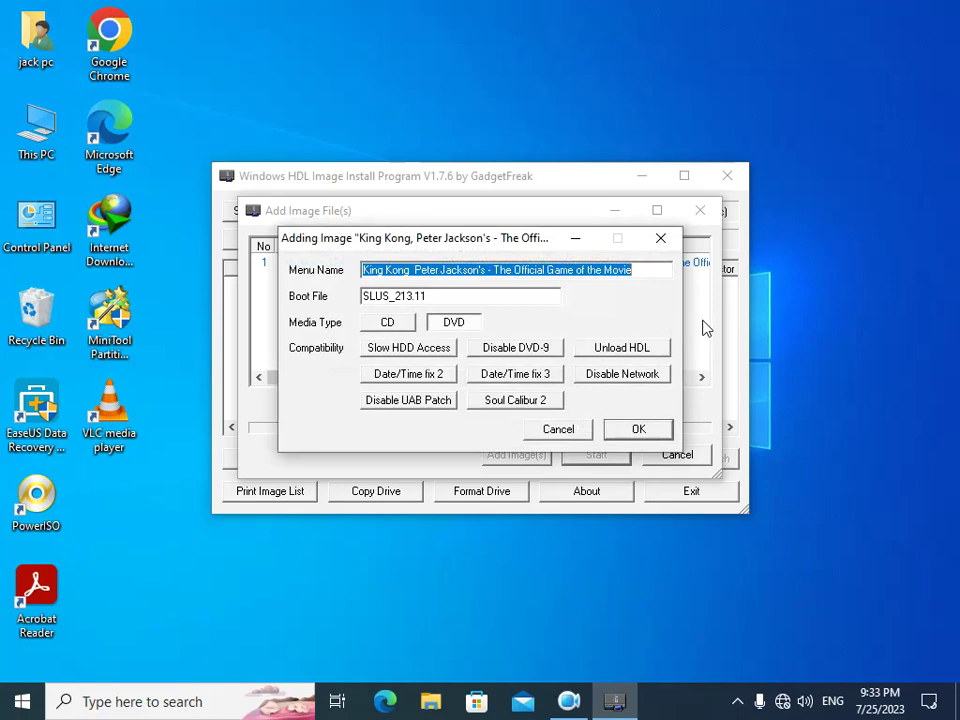
{"action": "left_click", "coordinate": [645, 275]}
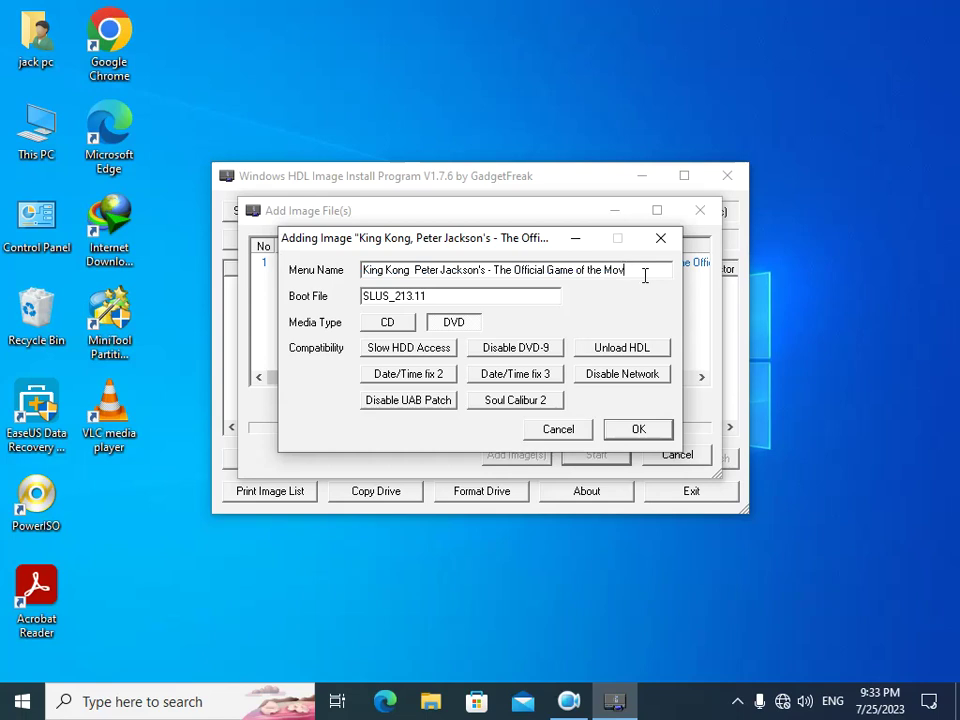
{"action": "key", "text": "BackSpace"}
{"action": "key", "text": "BackSpace"}
{"action": "key", "text": "BackSpace"}
{"action": "key", "text": "BackSpace"}
{"action": "key", "text": "BackSpace"}
{"action": "key", "text": "BackSpace"}
{"action": "key", "text": "BackSpace"}
{"action": "key", "text": "BackSpace"}
{"action": "key", "text": "BackSpace"}
{"action": "key", "text": "BackSpace"}
{"action": "key", "text": "BackSpace"}
{"action": "key", "text": "BackSpace"}
{"action": "key", "text": "BackSpace"}
{"action": "key", "text": "BackSpace"}
{"action": "key", "text": "BackSpace"}
{"action": "key", "text": "BackSpace"}
{"action": "key", "text": "BackSpace"}
{"action": "key", "text": "BackSpace"}
{"action": "key", "text": "BackSpace"}
{"action": "key", "text": "BackSpace"}
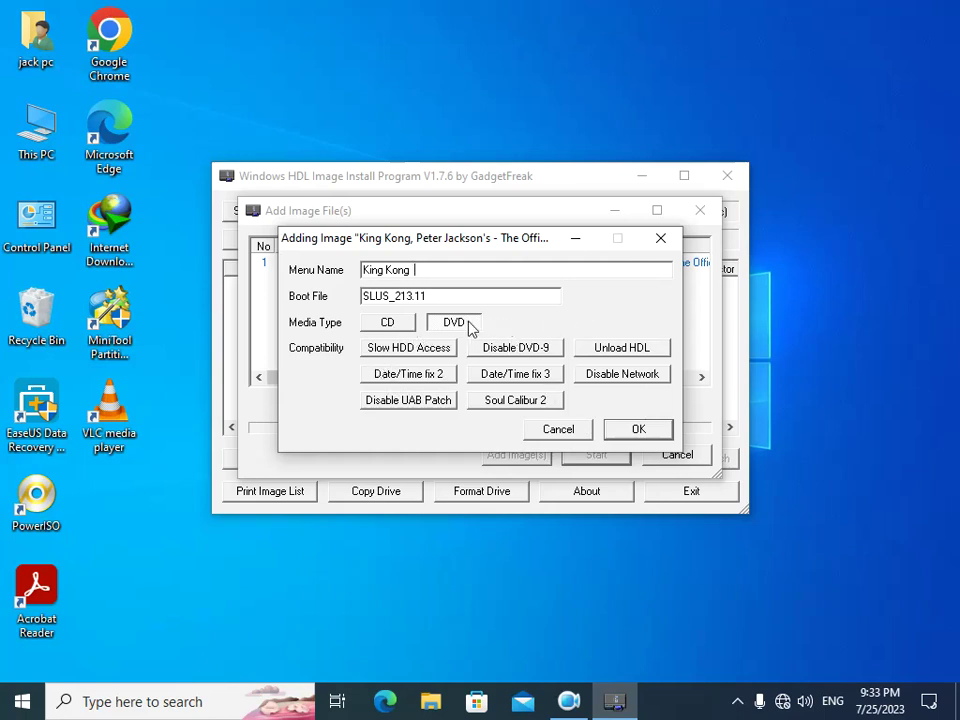
{"action": "left_click", "coordinate": [621, 426]}
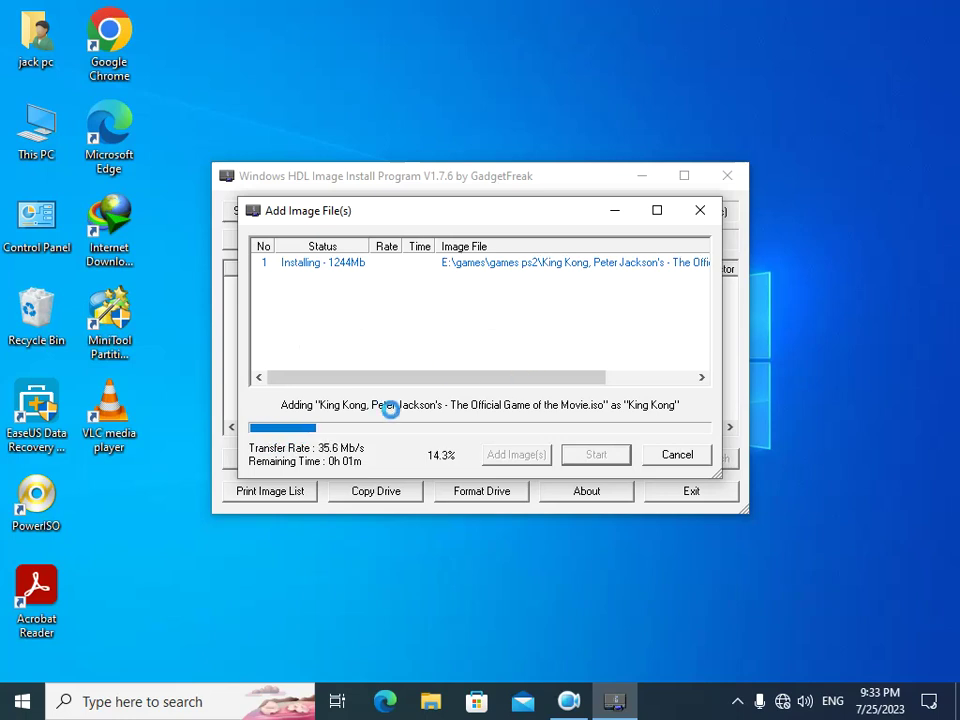
Step: Dismiss the finished image installation and maximise the WinHIIP window to show the full image list
{"action": "left_click", "coordinate": [568, 701]}
{"action": "left_click", "coordinate": [297, 605]}
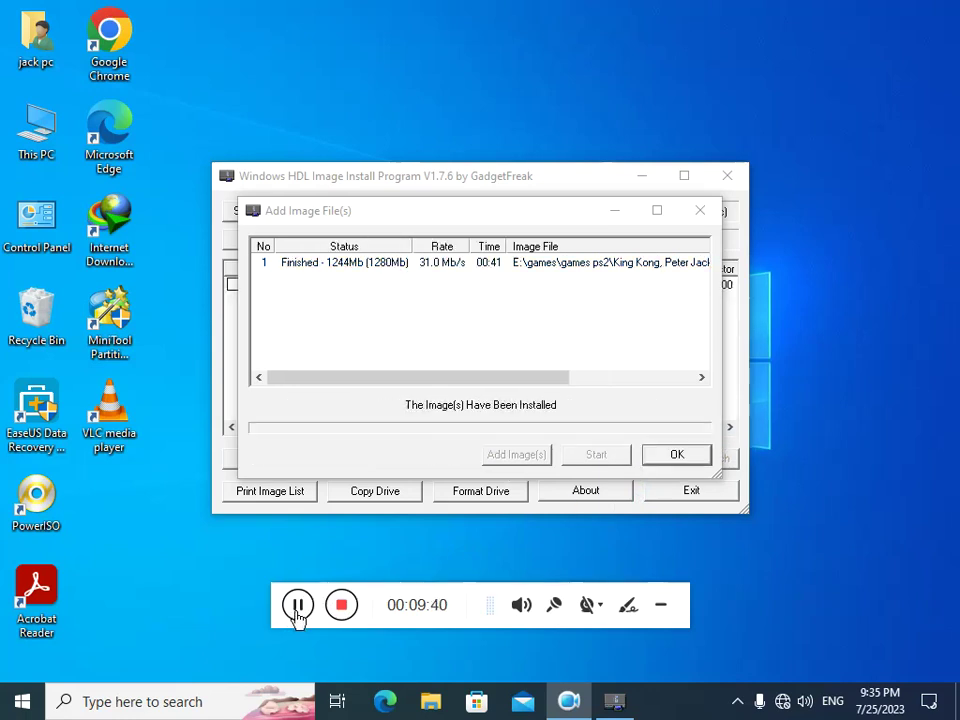
{"action": "left_click", "coordinate": [677, 455]}
{"action": "left_click", "coordinate": [656, 180]}
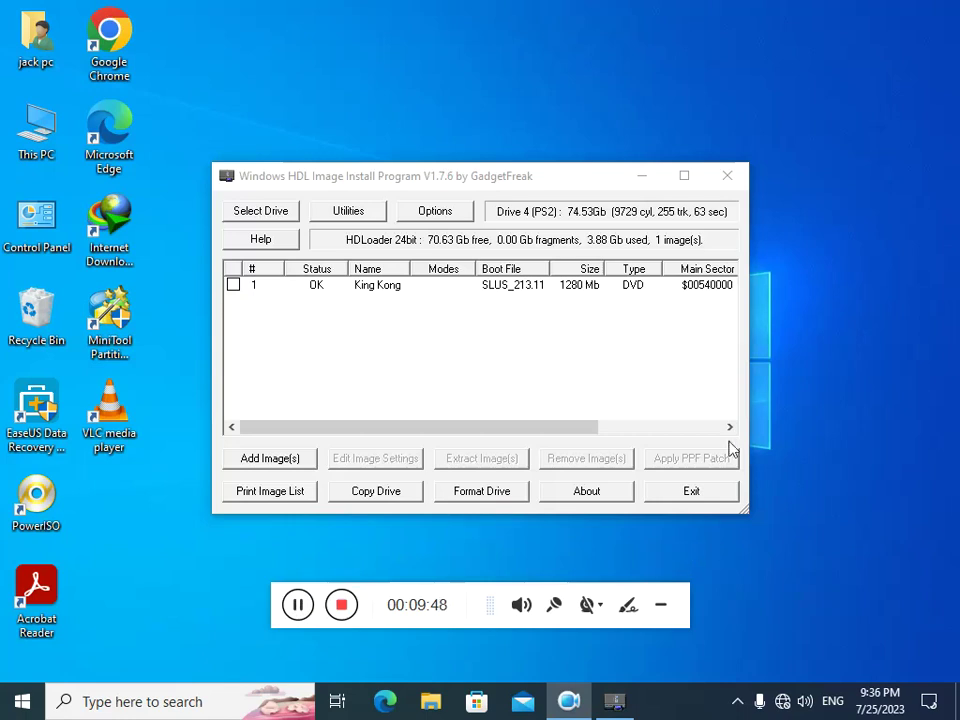
{"action": "left_click", "coordinate": [684, 178]}
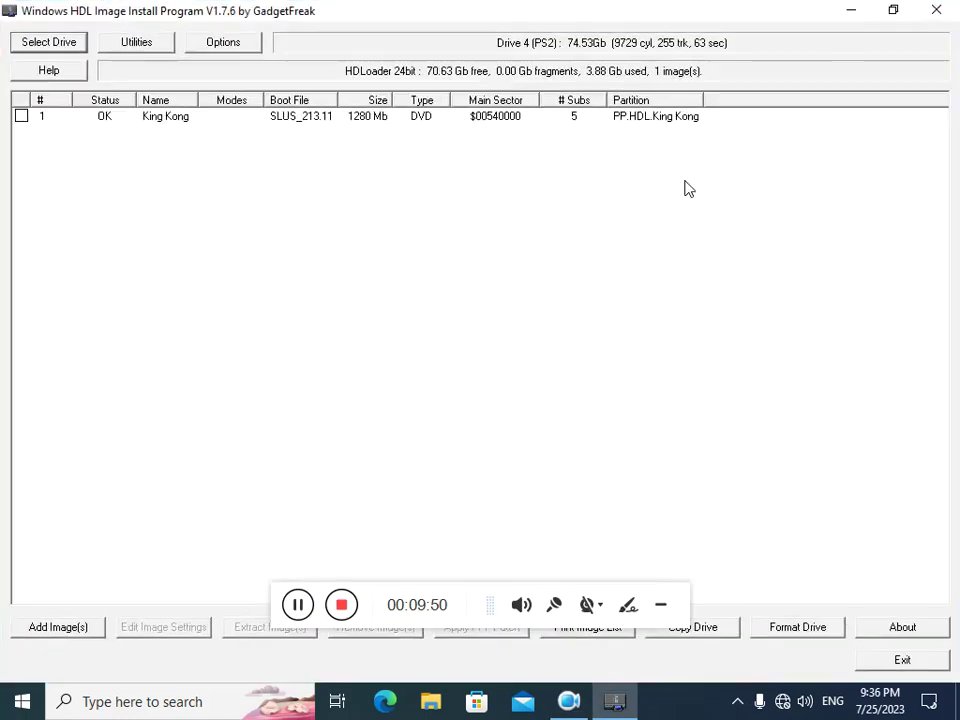
{"action": "left_click", "coordinate": [662, 605]}
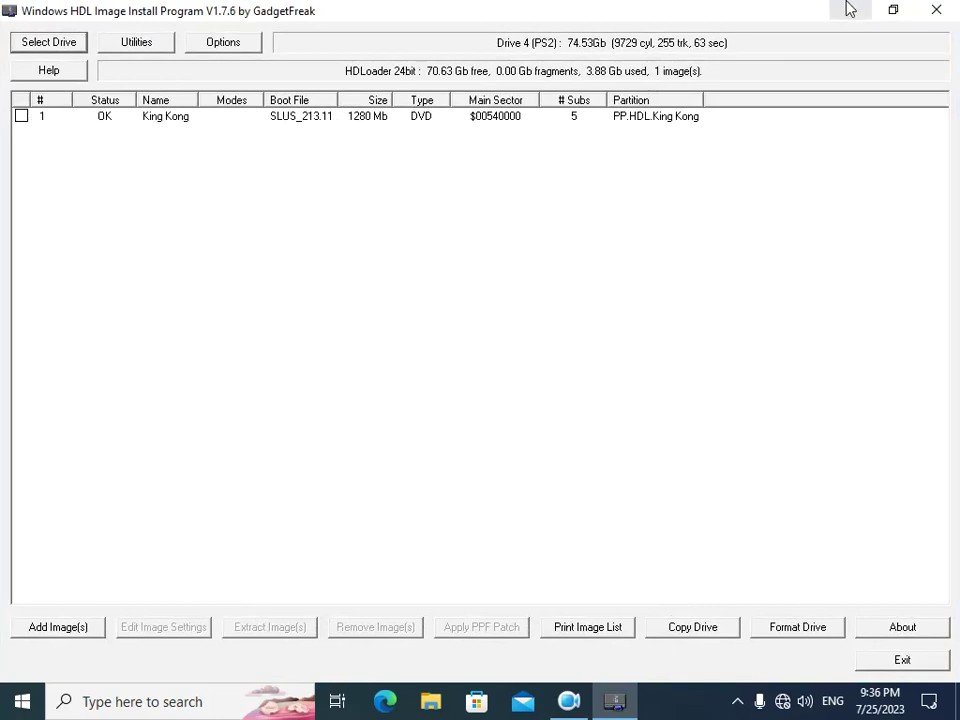
Step: Close WinHIIP
{"action": "left_click", "coordinate": [938, 12]}
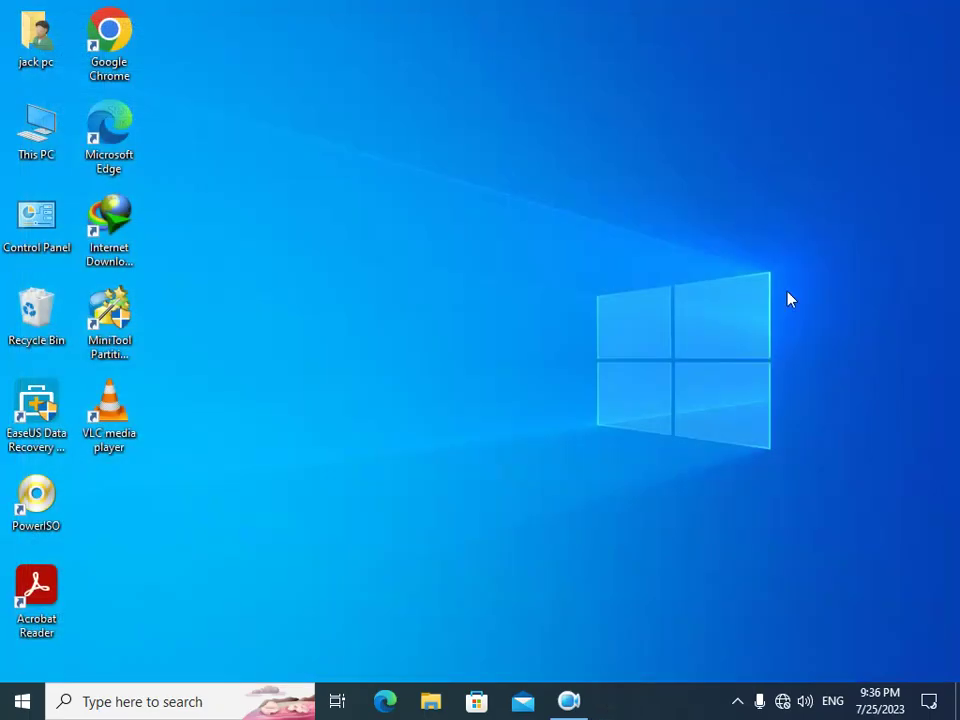
{"action": "left_click", "coordinate": [567, 701]}
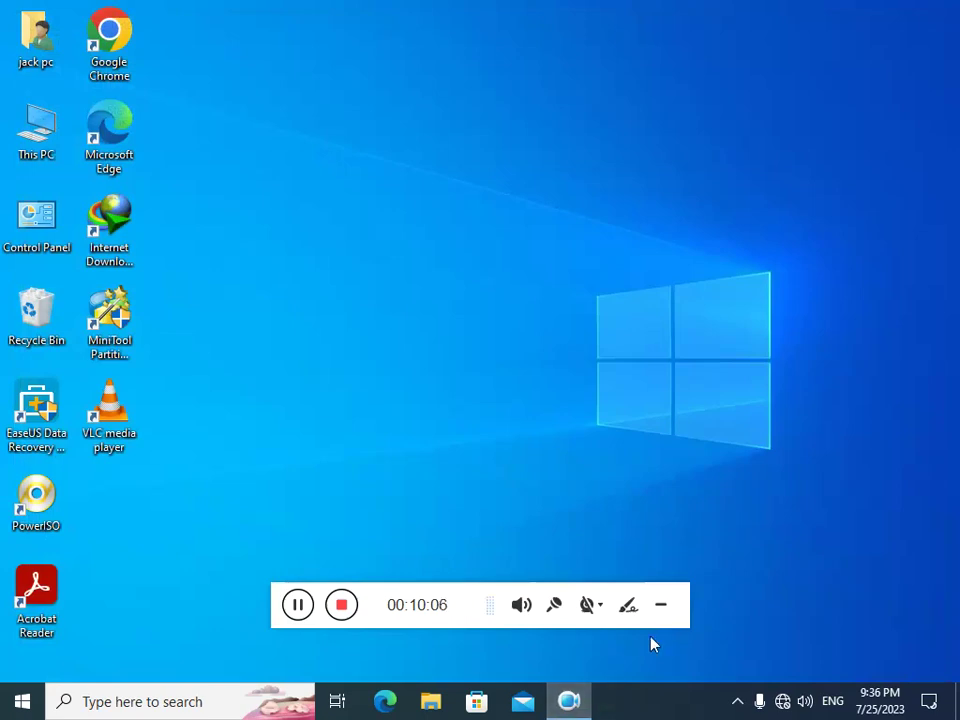
{"action": "left_click", "coordinate": [661, 604]}
Step: Browse from This PC to Local Disk (F:) and open the برامج folder
{"action": "double_click", "coordinate": [36, 128]}
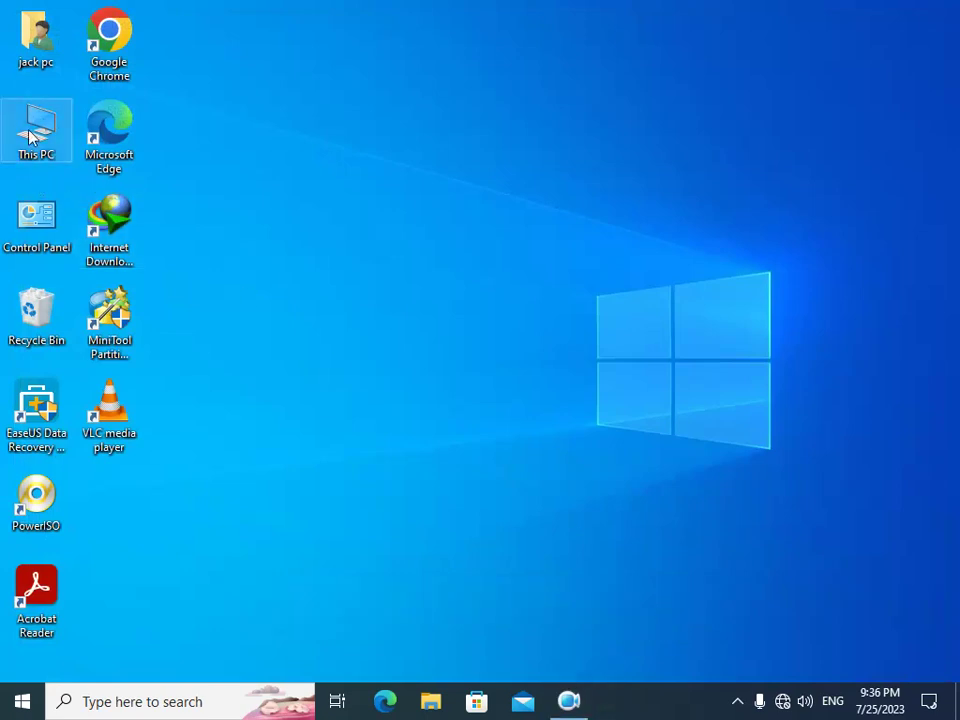
{"action": "double_click", "coordinate": [220, 192]}
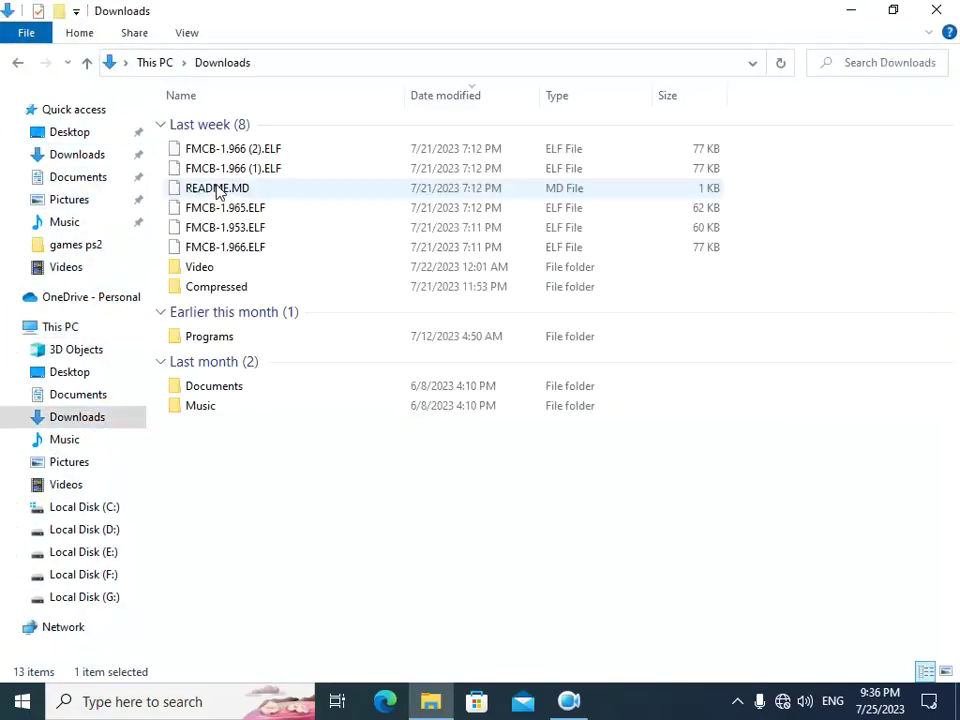
{"action": "left_click", "coordinate": [18, 62]}
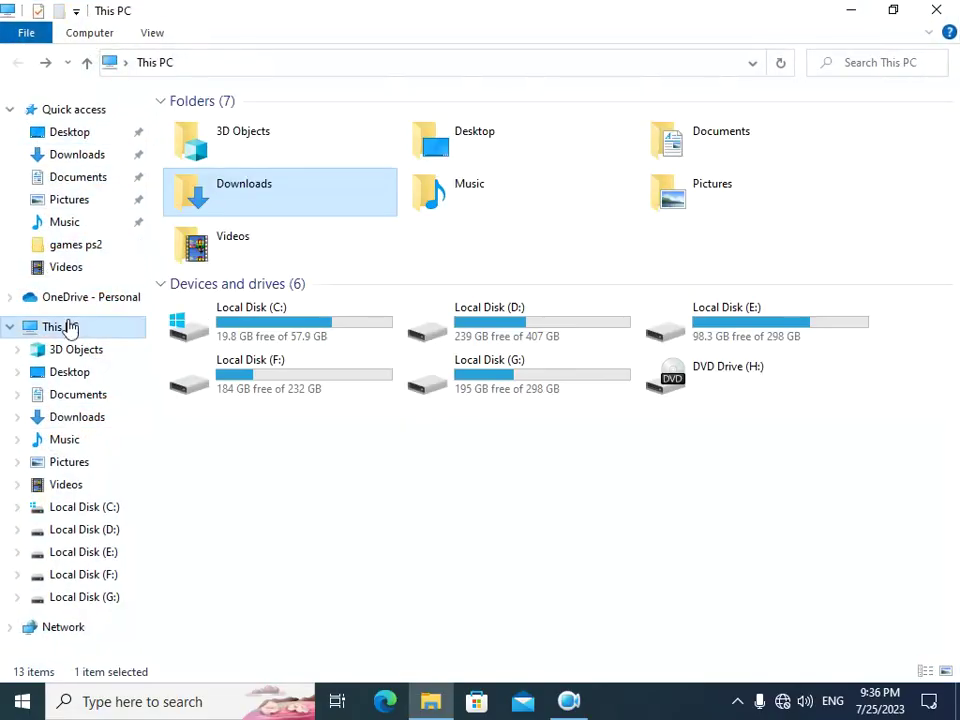
{"action": "left_click", "coordinate": [276, 376]}
{"action": "double_click", "coordinate": [278, 374]}
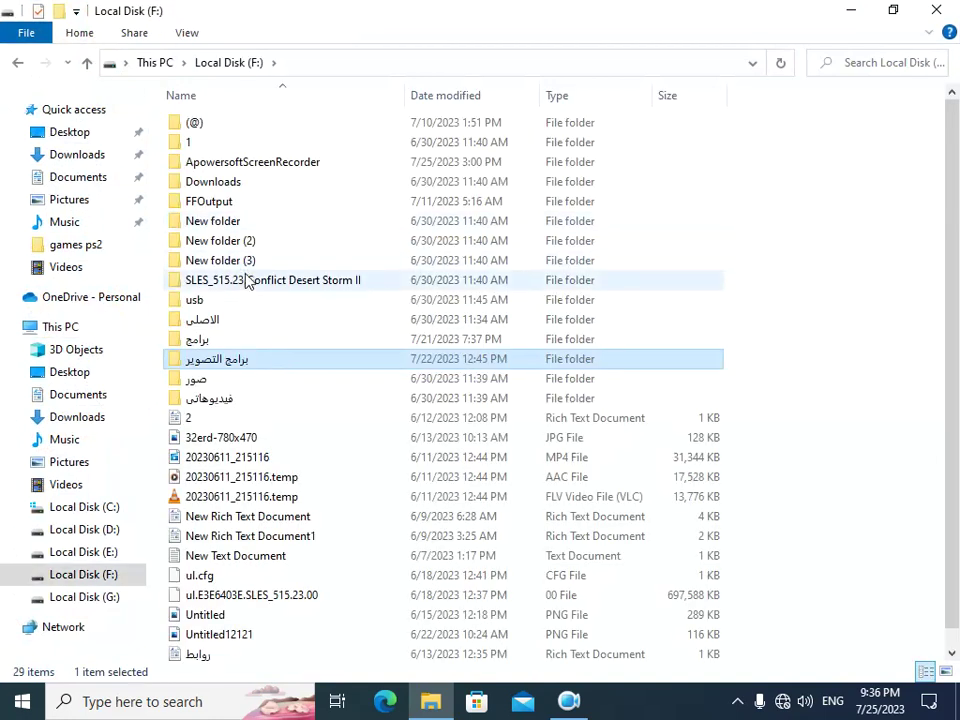
{"action": "double_click", "coordinate": [236, 358]}
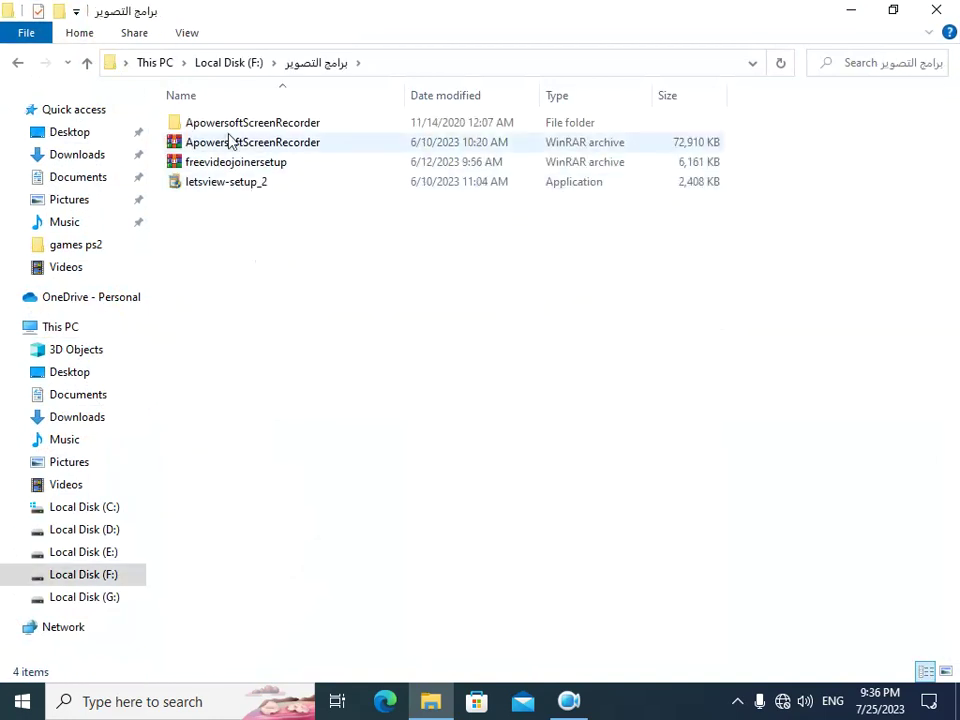
{"action": "left_click", "coordinate": [17, 62]}
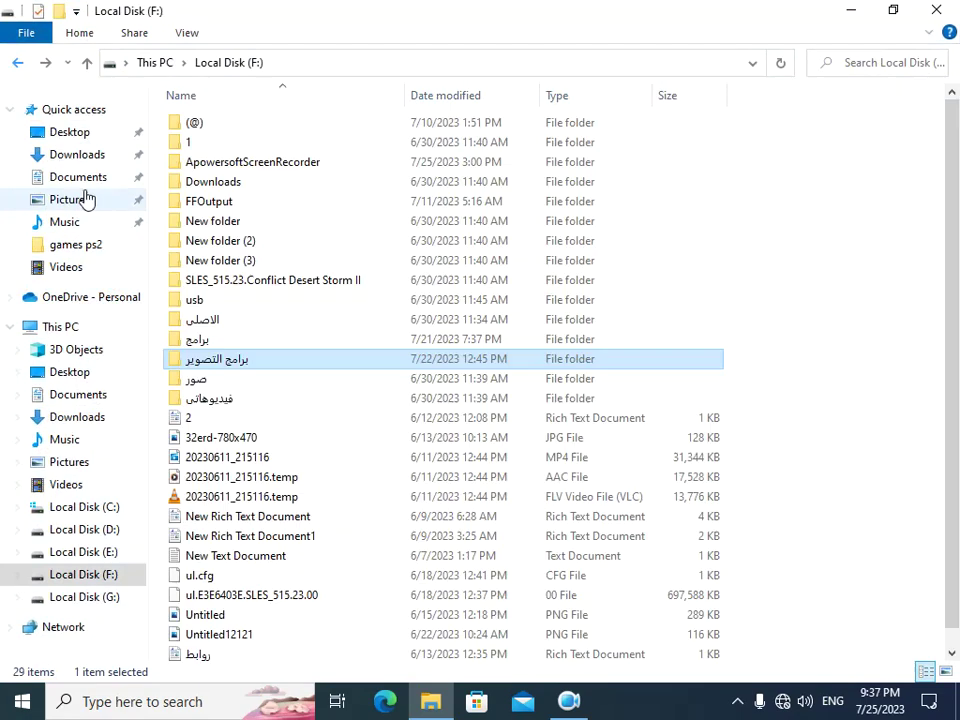
{"action": "double_click", "coordinate": [236, 342]}
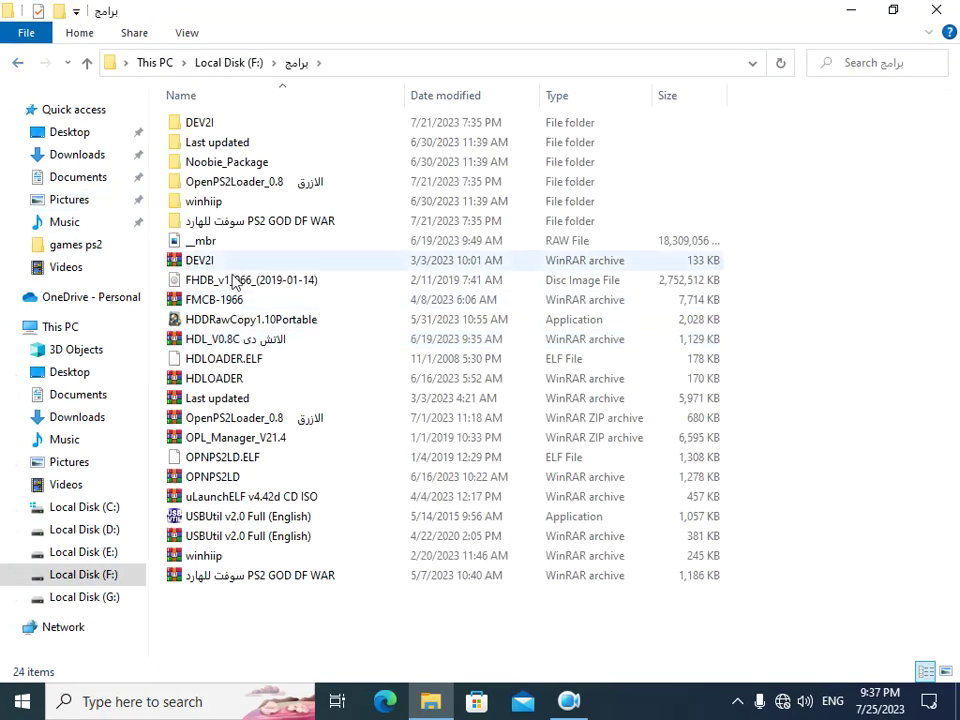
Step: Run WinHIIP as administrator from the winhiip folder
{"action": "double_click", "coordinate": [225, 199]}
{"action": "left_click", "coordinate": [213, 181]}
{"action": "right_click", "coordinate": [212, 181]}
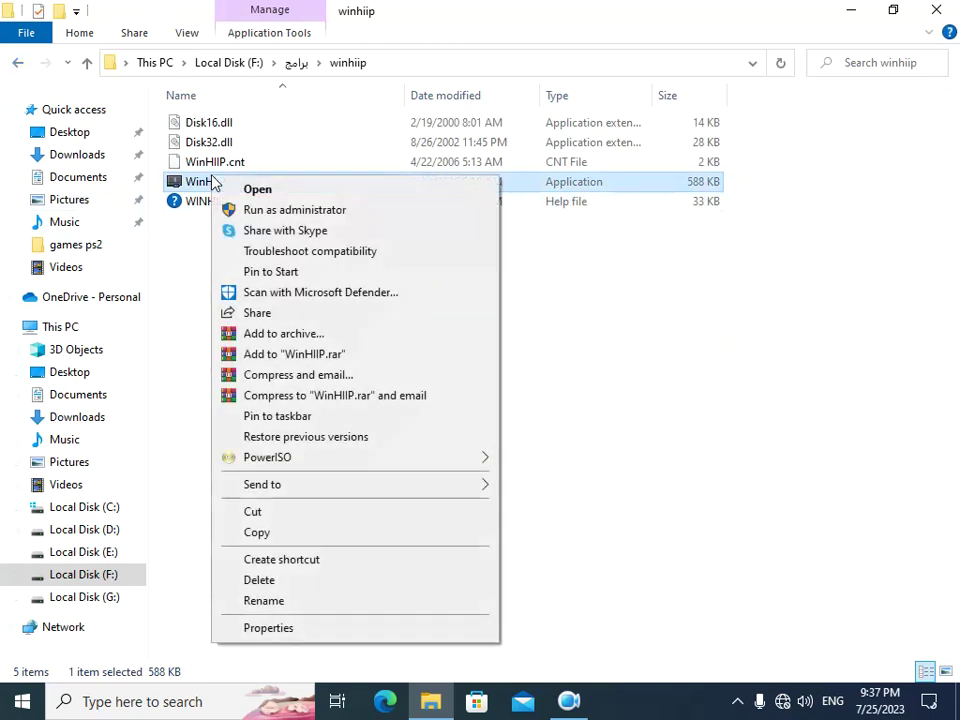
{"action": "left_click", "coordinate": [279, 215]}
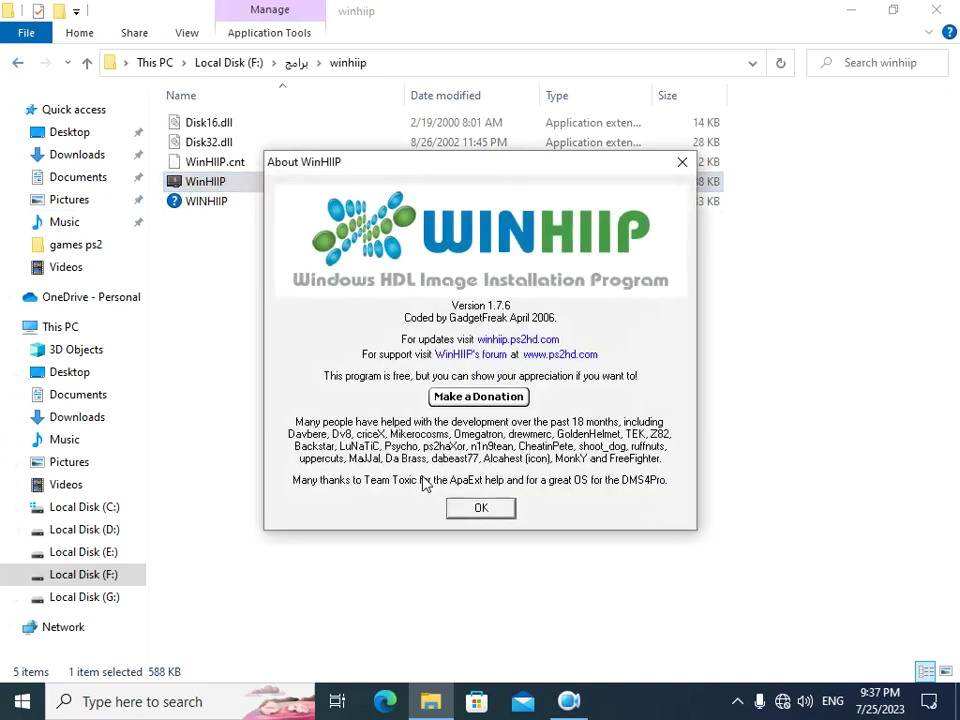
{"action": "left_click", "coordinate": [568, 701]}
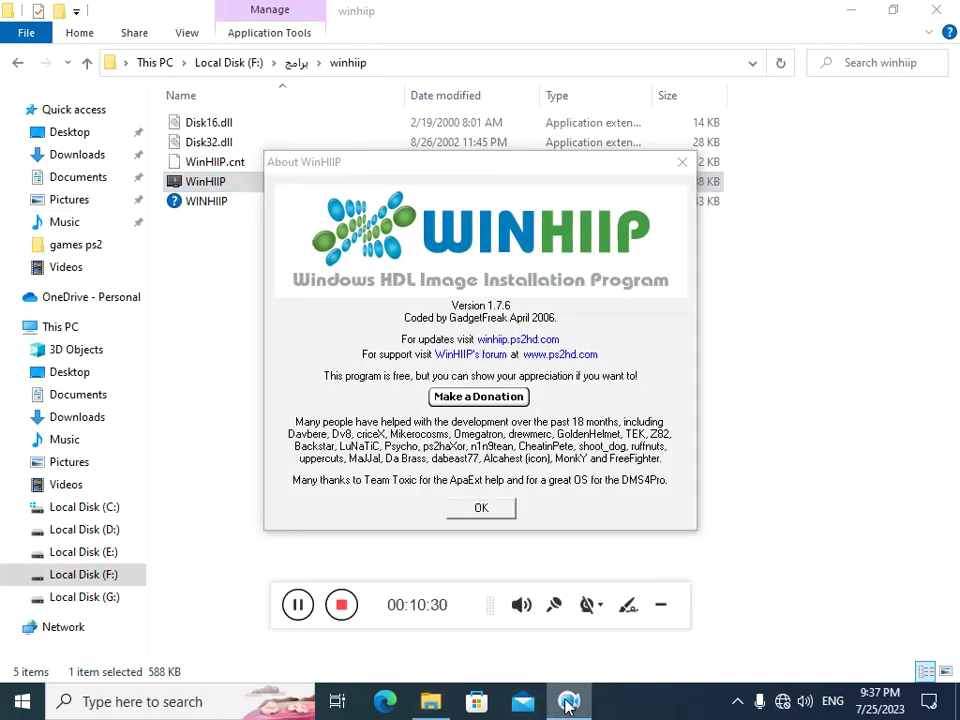
Step: Dismiss the About WinHIIP notice, select Drive 4 (PS2), and maximise the program window
{"action": "left_click", "coordinate": [657, 607]}
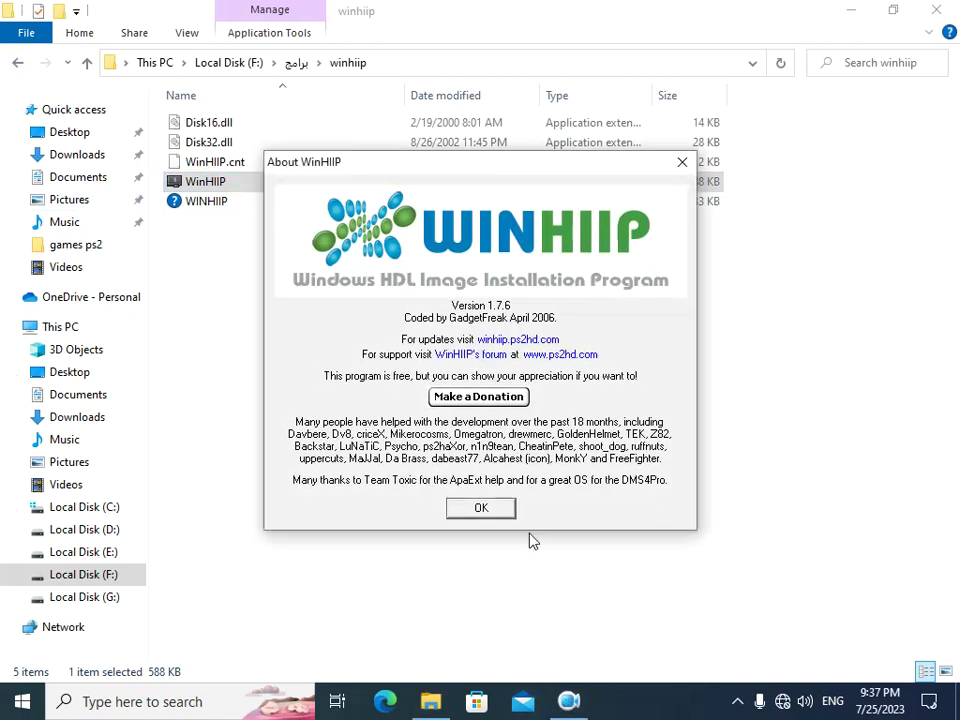
{"action": "left_click", "coordinate": [478, 508]}
{"action": "left_click", "coordinate": [260, 211]}
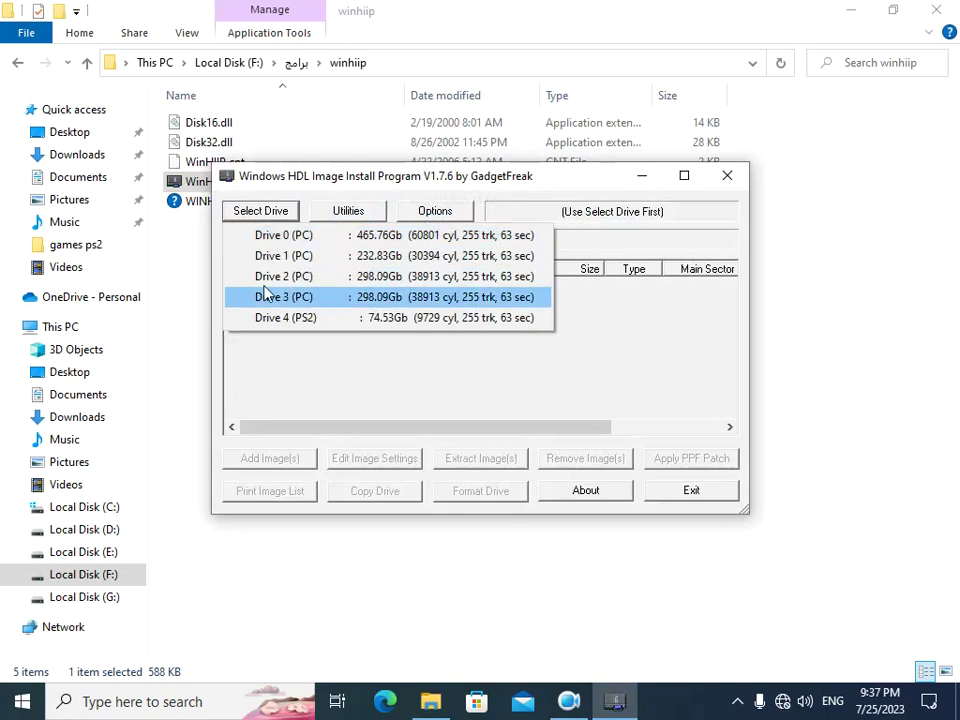
{"action": "left_click", "coordinate": [272, 317]}
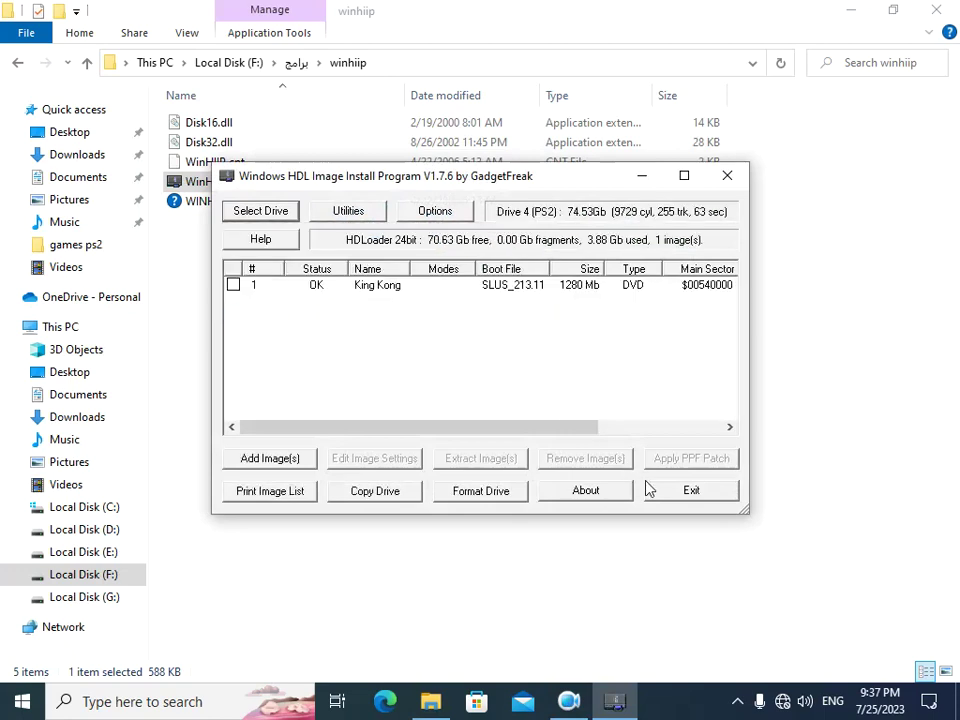
{"action": "left_click", "coordinate": [684, 176]}
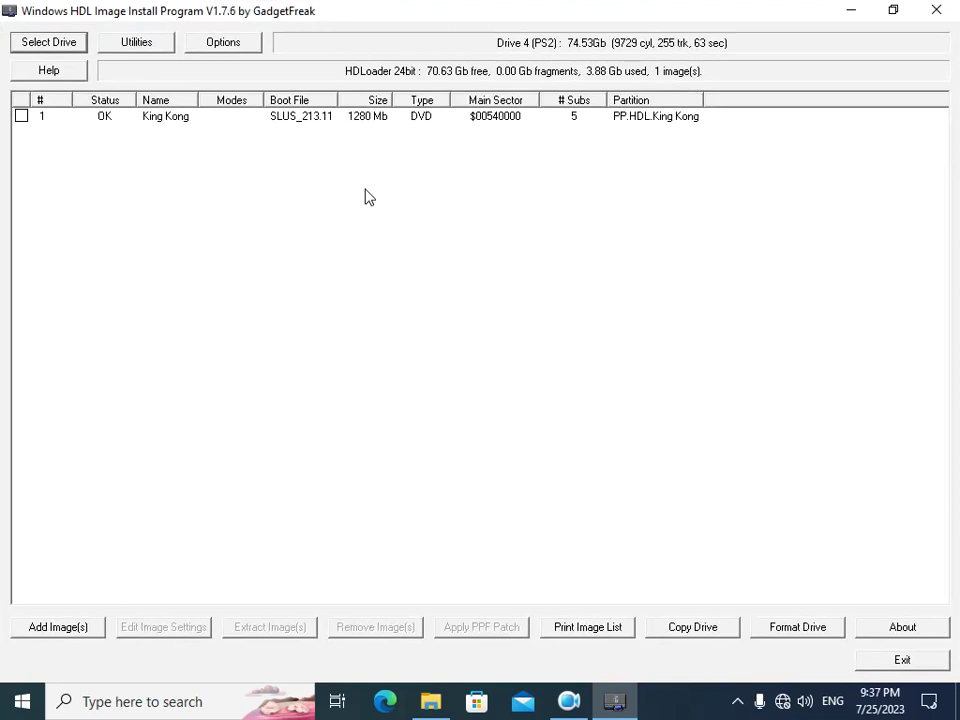
Step: Remove the King Kong image from the PS2 drive and confirm the deletion
{"action": "left_click", "coordinate": [21, 117]}
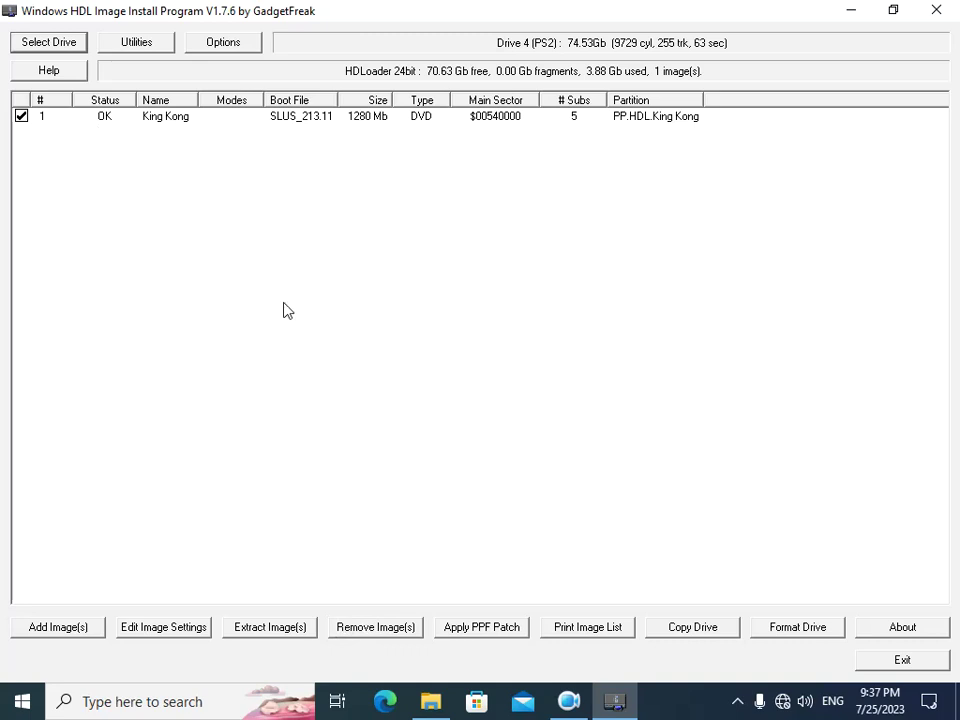
{"action": "left_click", "coordinate": [369, 634]}
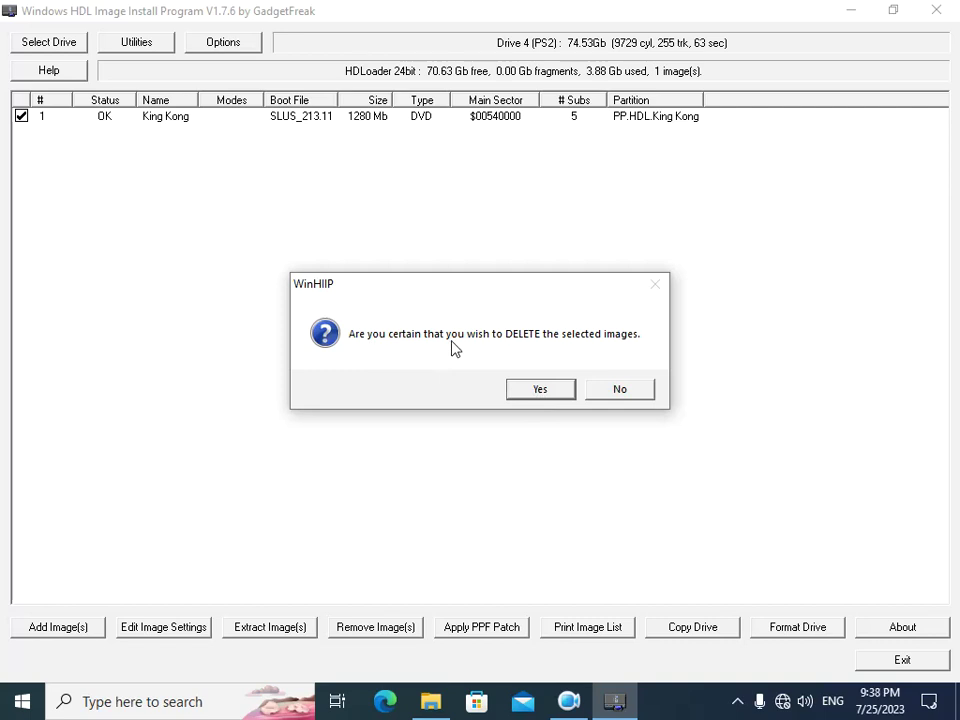
{"action": "left_click", "coordinate": [538, 388]}
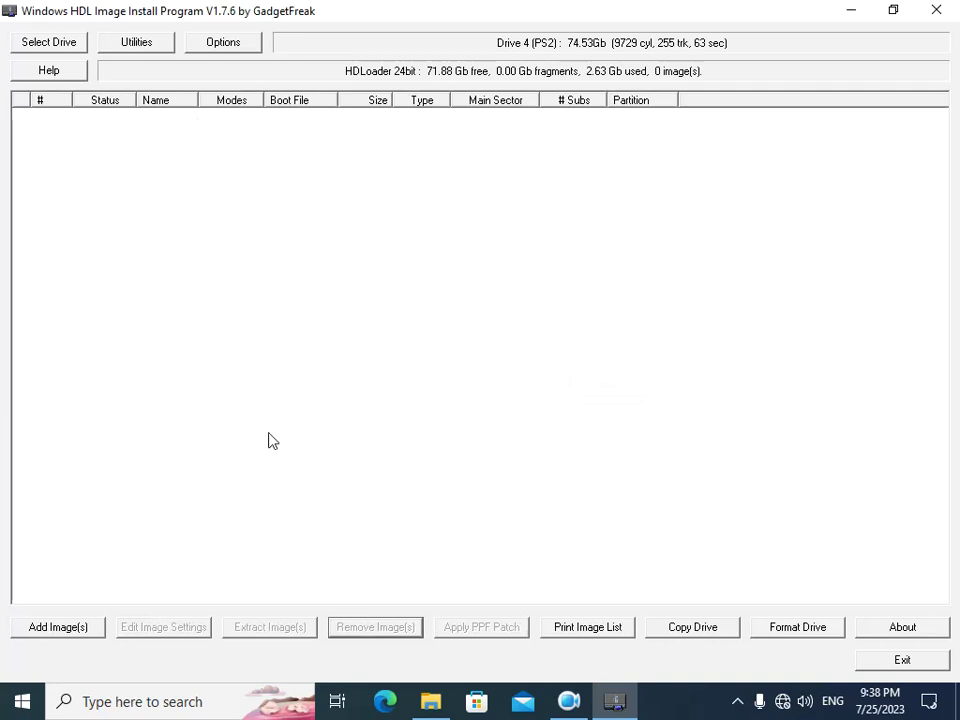
Step: Add the King Kong, Peter Jackson's disc image from the games ps2 folder to the list of images to install
{"action": "left_click", "coordinate": [60, 627]}
{"action": "left_click", "coordinate": [88, 598]}
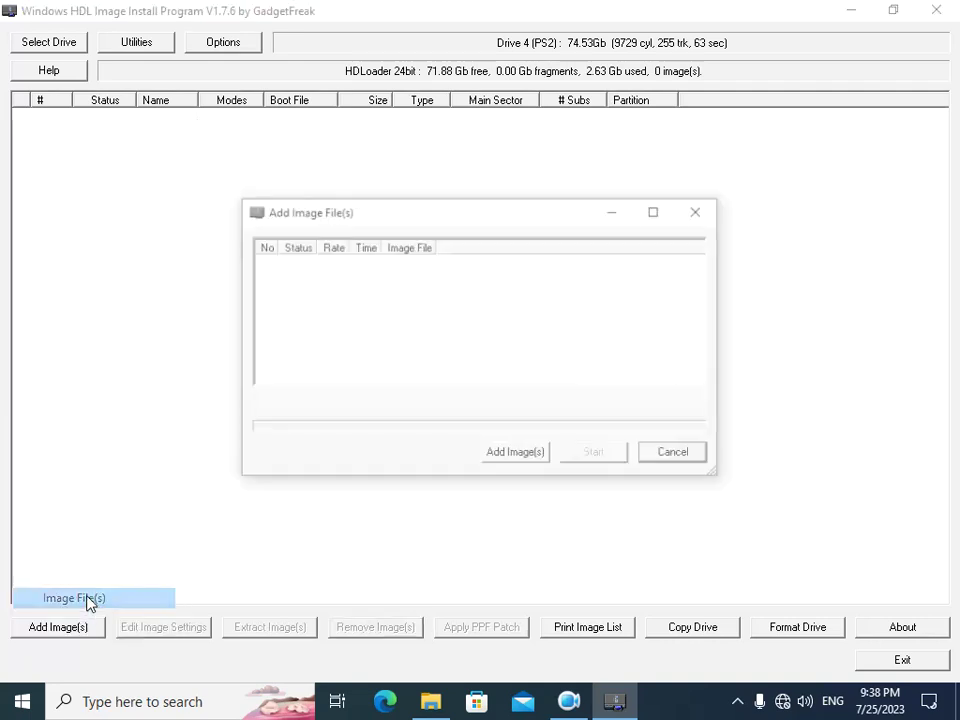
{"action": "left_click", "coordinate": [513, 455]}
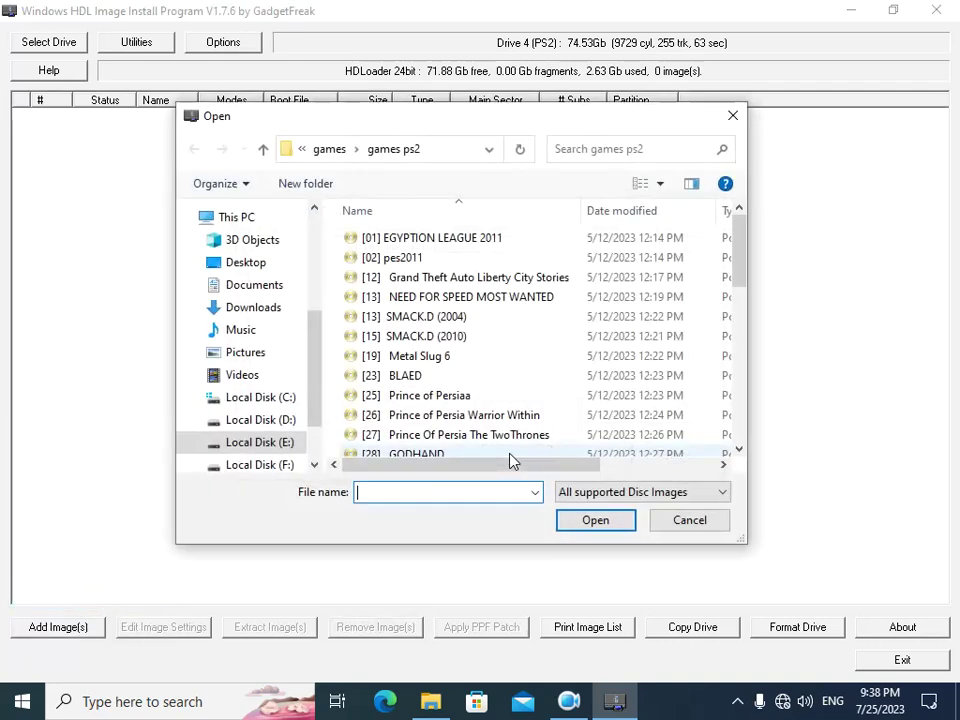
{"action": "scroll", "coordinate": [467, 358], "scroll_direction": "down", "scroll_amount": 8}
{"action": "scroll", "coordinate": [467, 358], "scroll_direction": "down", "scroll_amount": 4}
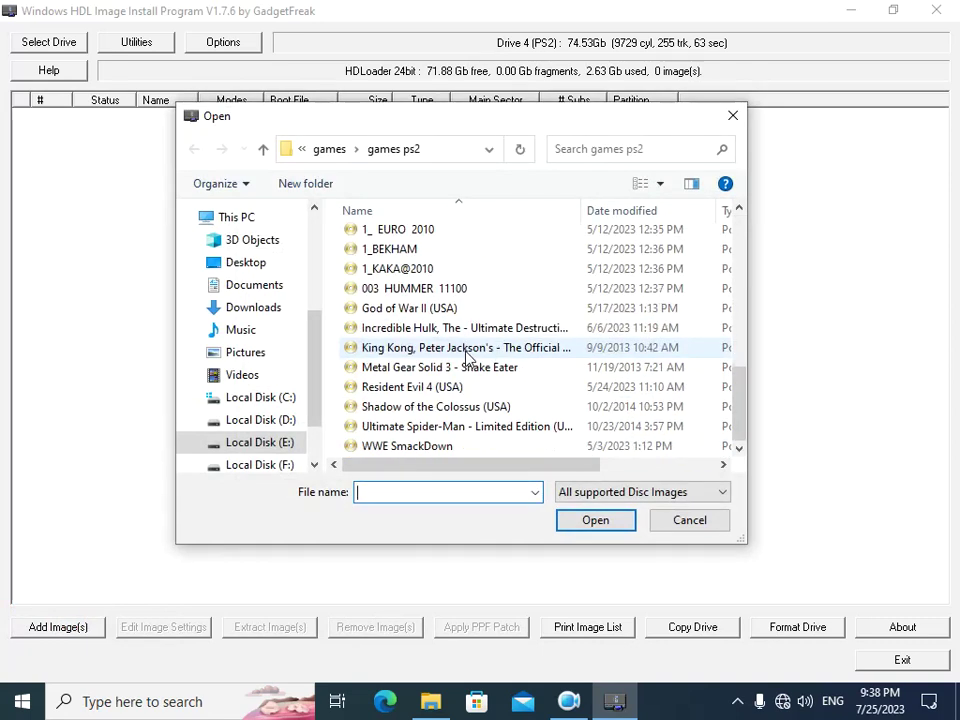
{"action": "left_click", "coordinate": [425, 350]}
{"action": "left_click", "coordinate": [602, 530]}
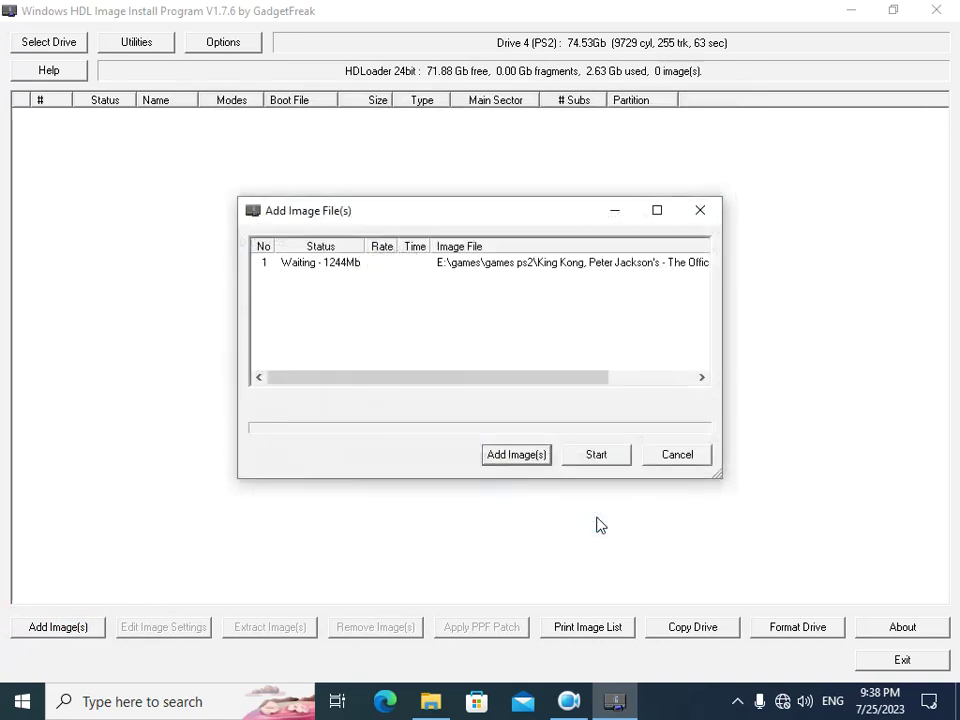
Step: Install the queued image with its menu name shortened to King Kong, keeping DVD as media type, and dismiss the finished installation
{"action": "left_click", "coordinate": [596, 455]}
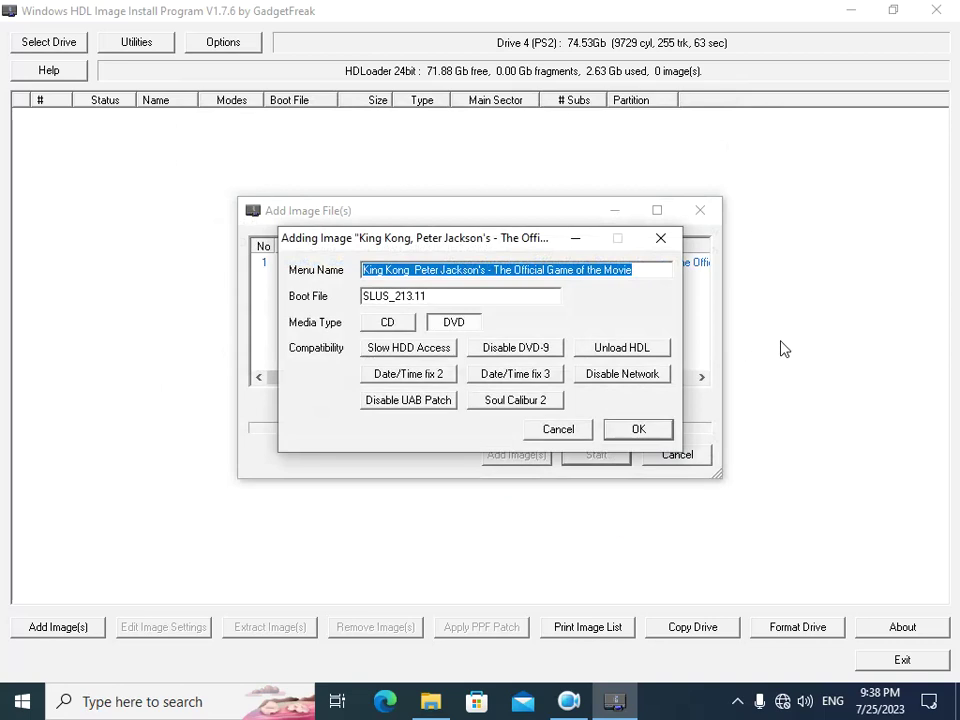
{"action": "key", "text": "End"}
{"action": "key", "text": "BackSpace"}
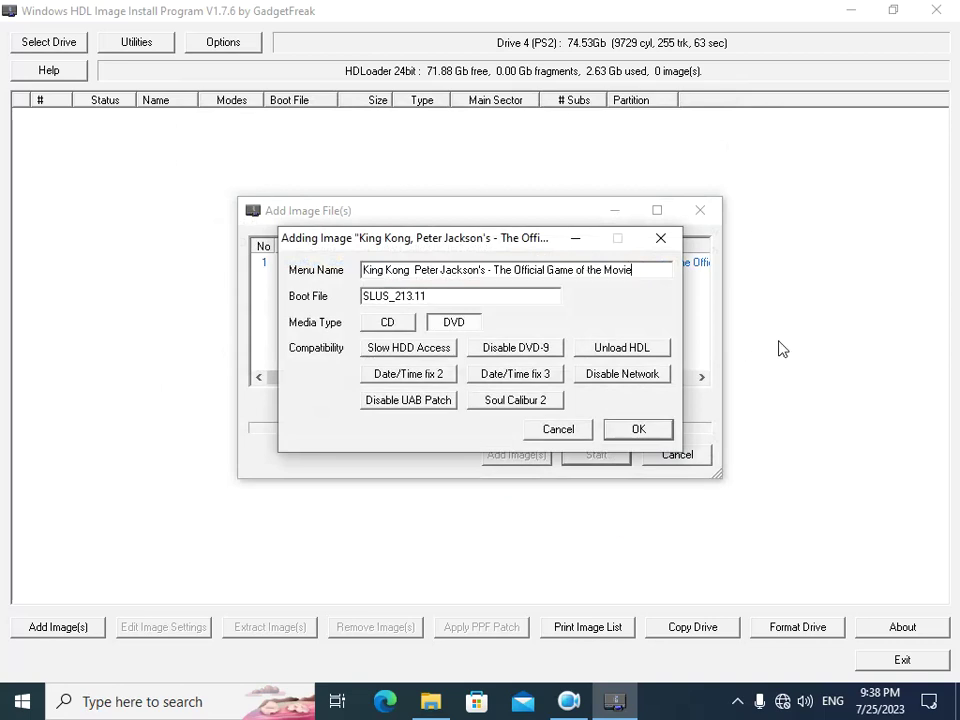
{"action": "key", "text": "BackSpace"}
{"action": "key", "text": "BackSpace"}
{"action": "key", "text": "BackSpace"}
{"action": "key", "text": "BackSpace"}
{"action": "key", "text": "BackSpace"}
{"action": "key", "text": "BackSpace"}
{"action": "key", "text": "BackSpace"}
{"action": "key", "text": "BackSpace"}
{"action": "key", "text": "BackSpace"}
{"action": "key", "text": "BackSpace"}
{"action": "key", "text": "BackSpace"}
{"action": "key", "text": "BackSpace"}
{"action": "key", "text": "BackSpace"}
{"action": "key", "text": "BackSpace"}
{"action": "key", "text": "BackSpace"}
{"action": "key", "text": "BackSpace"}
{"action": "key", "text": "BackSpace"}
{"action": "key", "text": "BackSpace"}
{"action": "key", "text": "BackSpace"}
{"action": "key", "text": "BackSpace"}
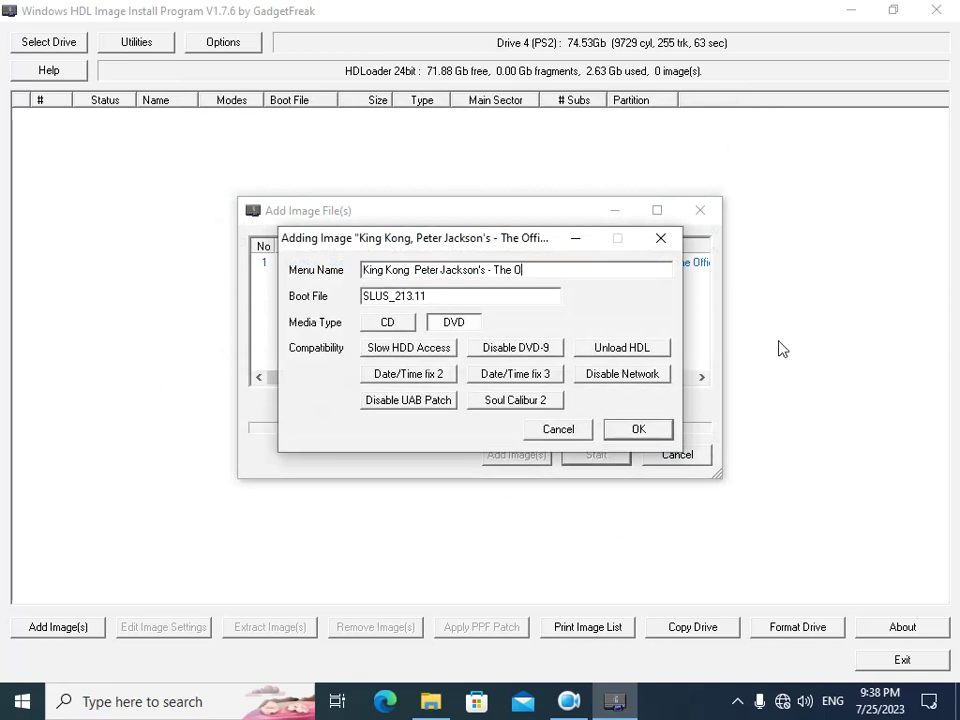
{"action": "key", "text": "BackSpace"}
{"action": "key", "text": "BackSpace"}
{"action": "key", "text": "BackSpace"}
{"action": "key", "text": "BackSpace"}
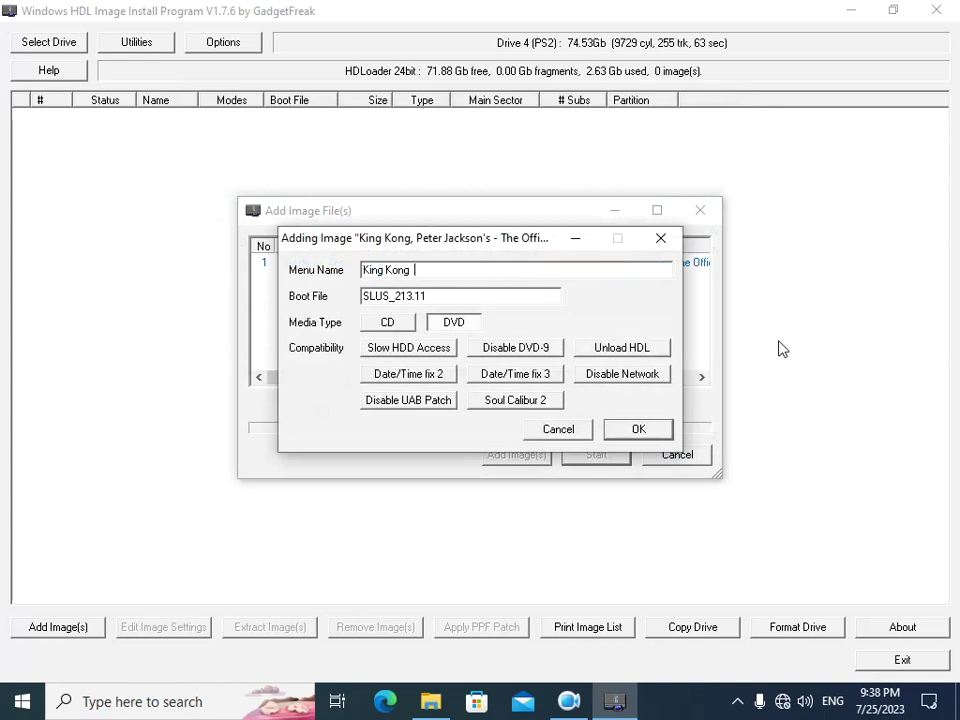
{"action": "key", "text": "BackSpace"}
{"action": "left_click", "coordinate": [638, 432]}
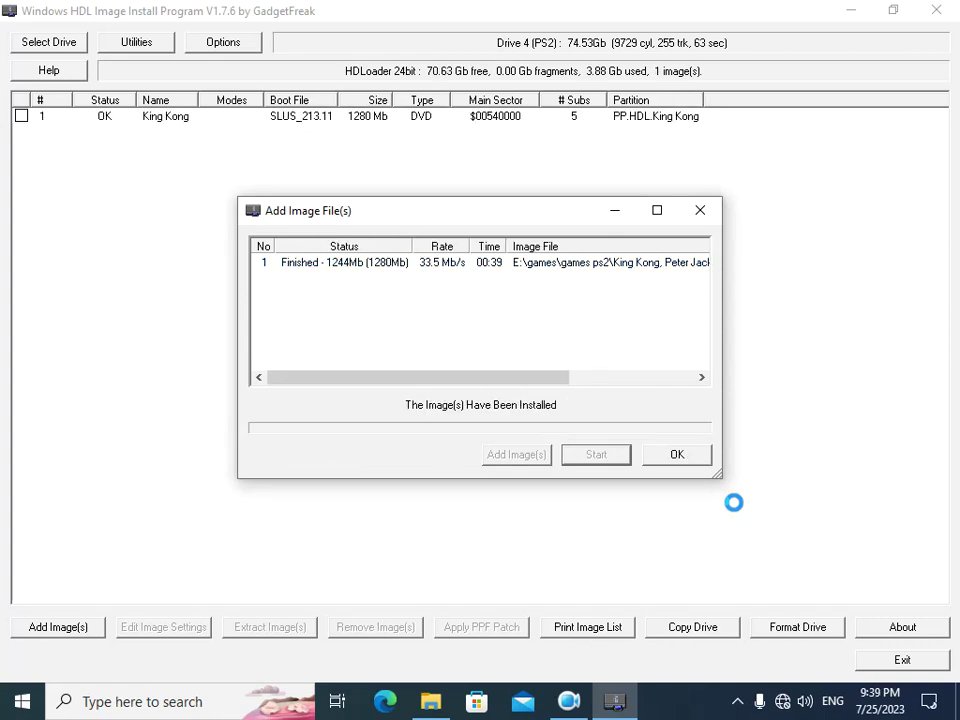
{"action": "left_click", "coordinate": [677, 459]}
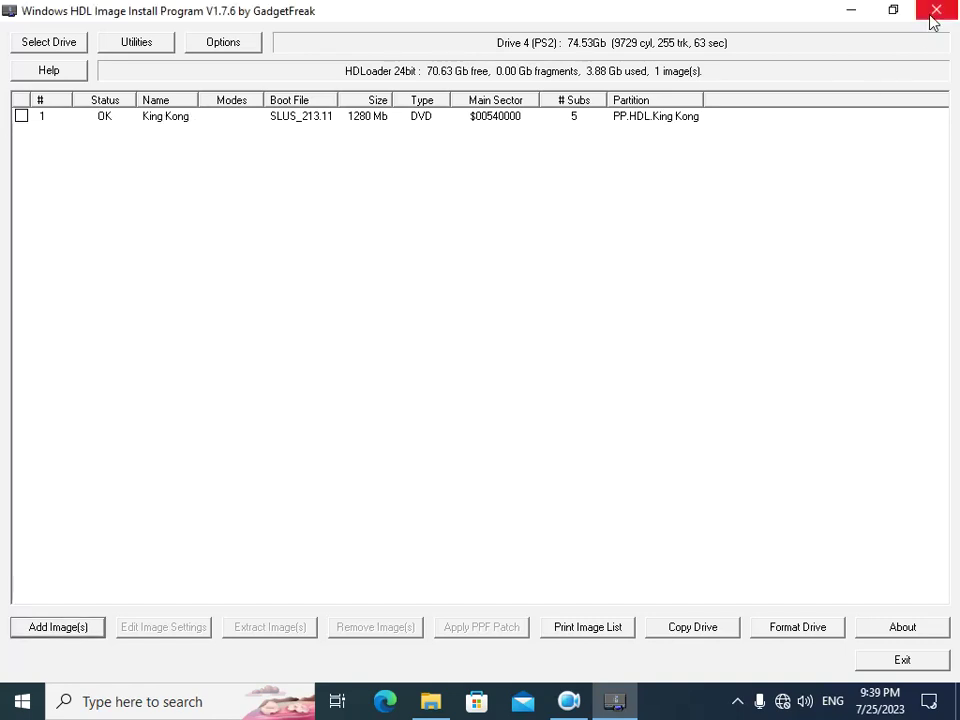
Step: Exit WinHIIP and close the winhiip folder window
{"action": "left_click", "coordinate": [869, 661]}
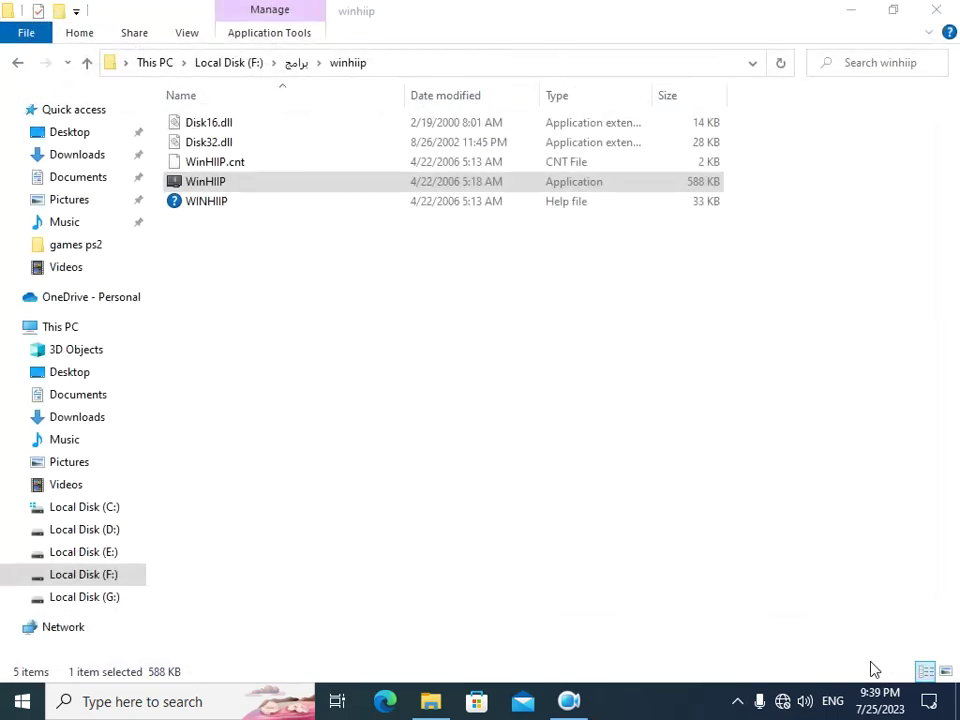
{"action": "left_click", "coordinate": [937, 10]}
{"action": "right_click", "coordinate": [371, 220]}
{"action": "left_click", "coordinate": [378, 277]}
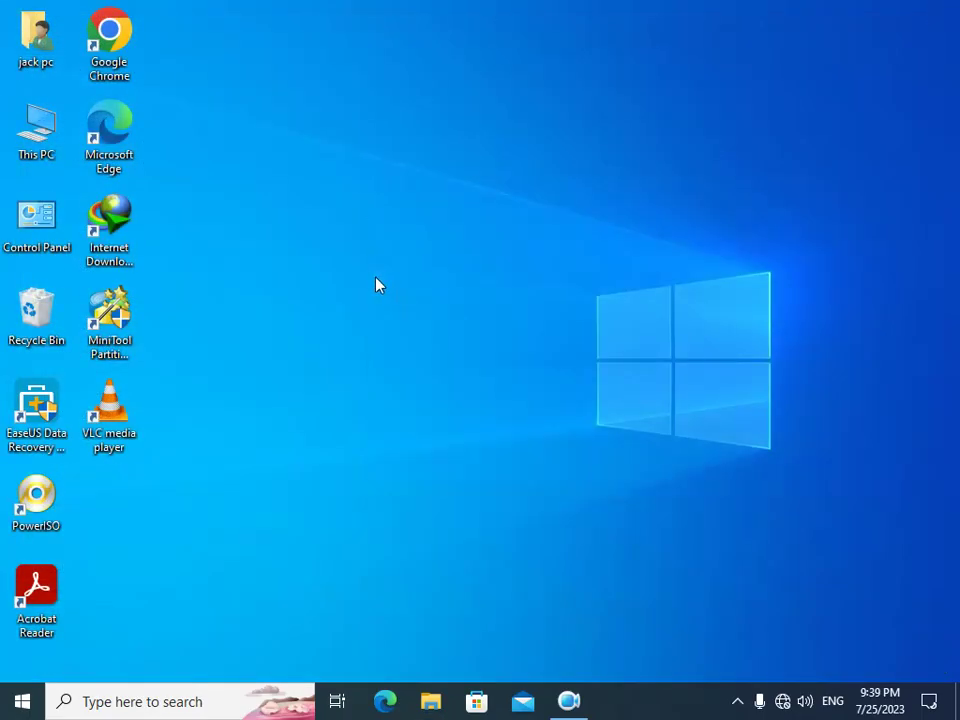
{"action": "left_click", "coordinate": [736, 701]}
{"action": "left_click", "coordinate": [736, 702]}
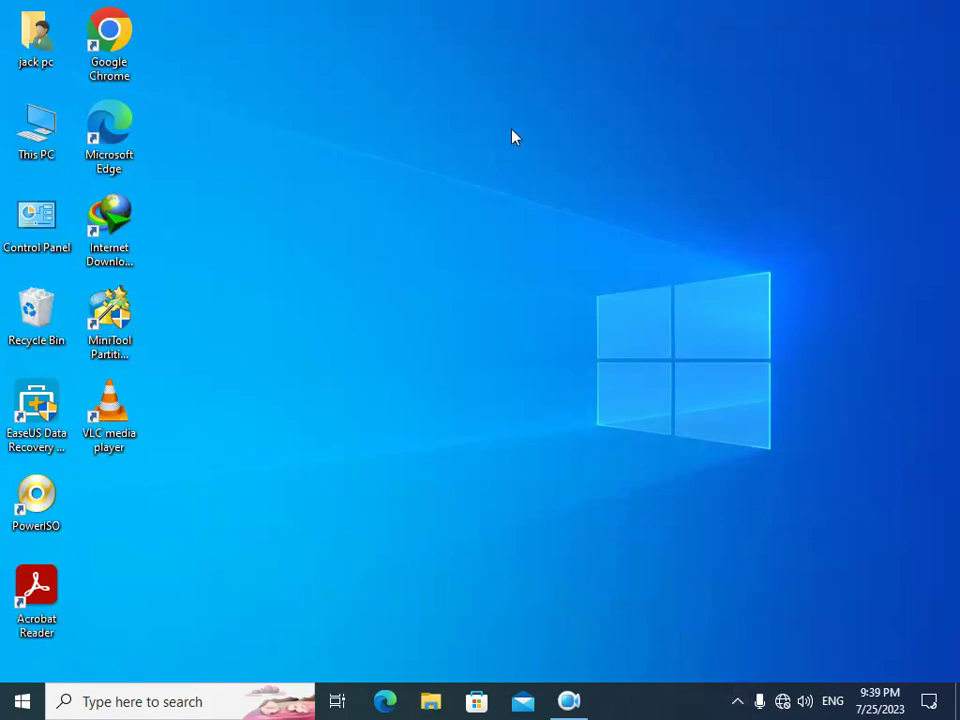